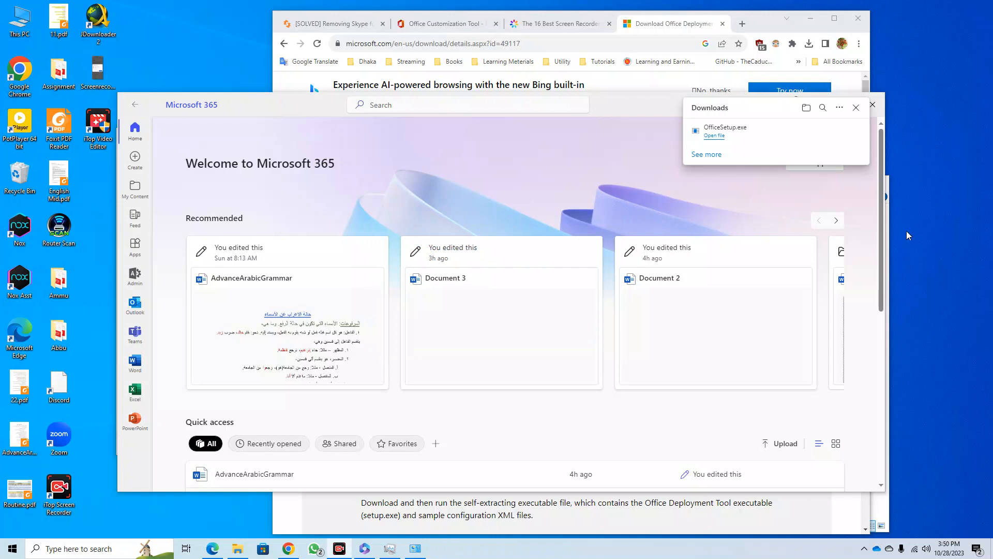
click(10, 550)
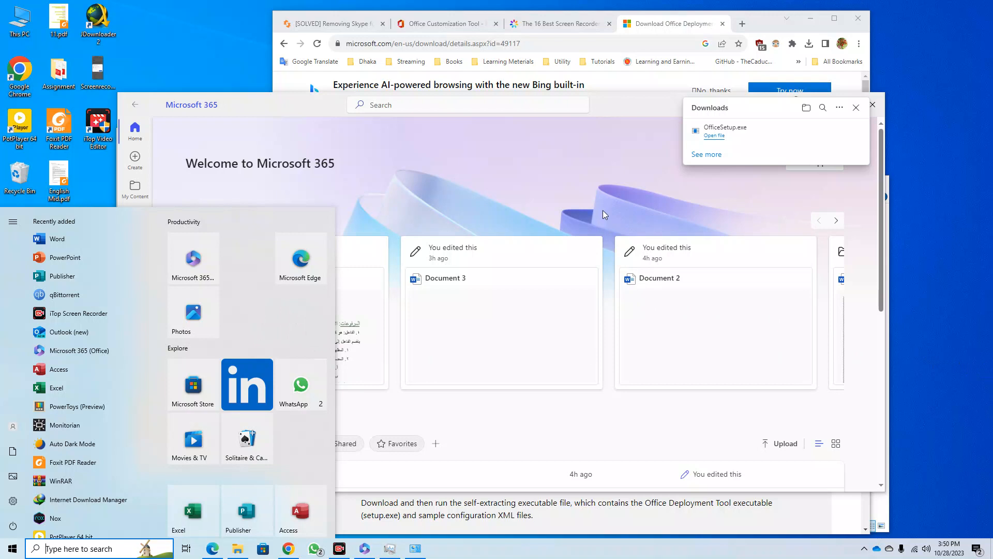
click(626, 193)
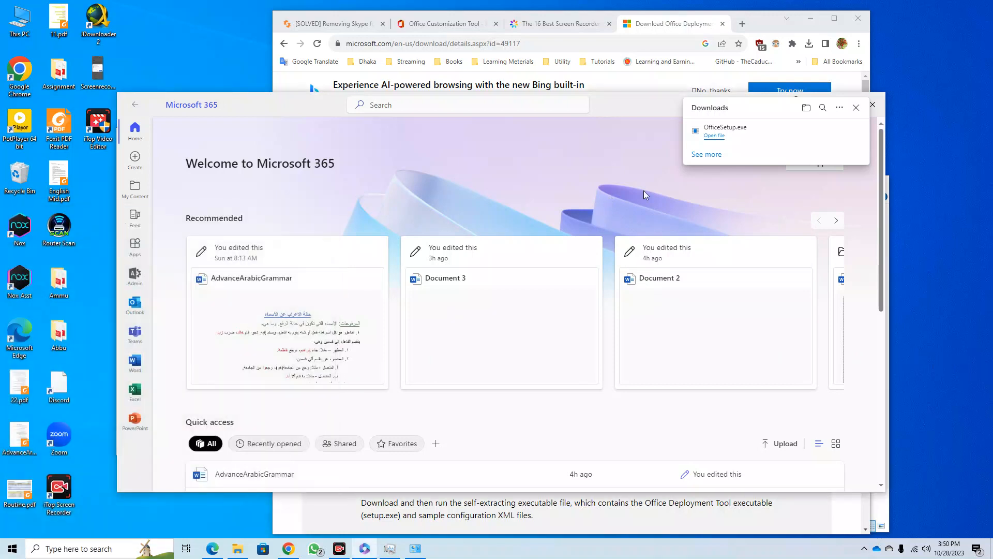
Step: Start downloading the Microsoft 365 apps installer, dismiss the installation instructions, then pause the download and close the download list
click(856, 108)
click(839, 164)
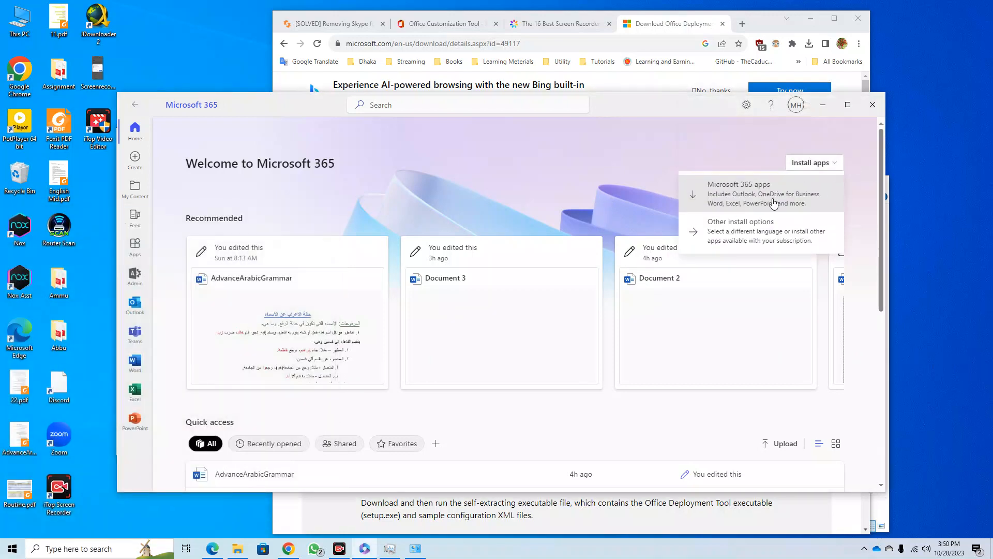
click(775, 202)
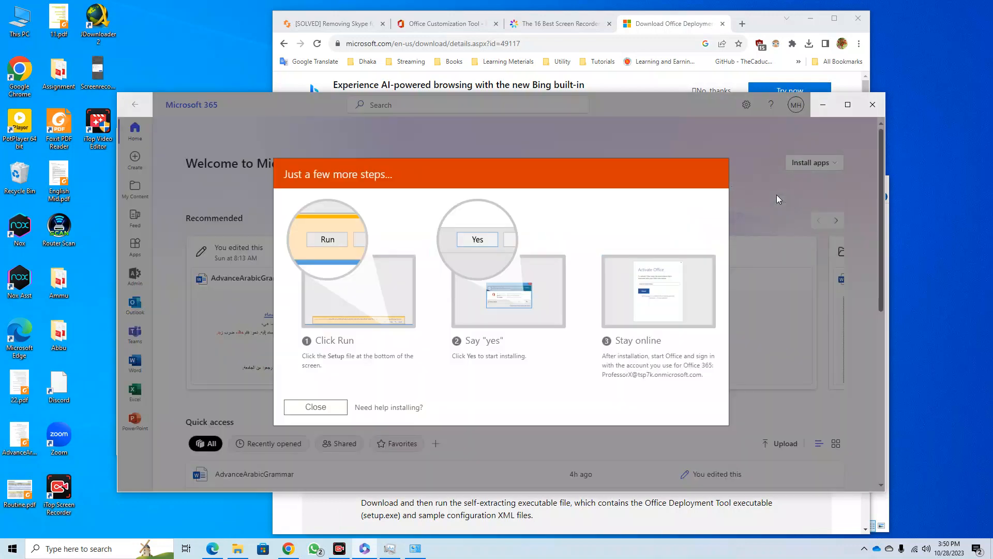
click(315, 406)
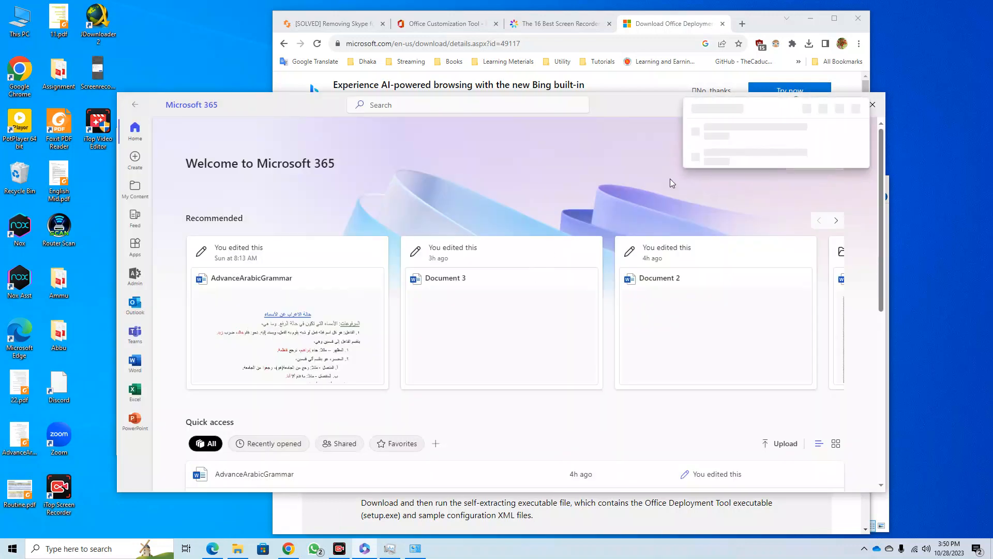
click(824, 131)
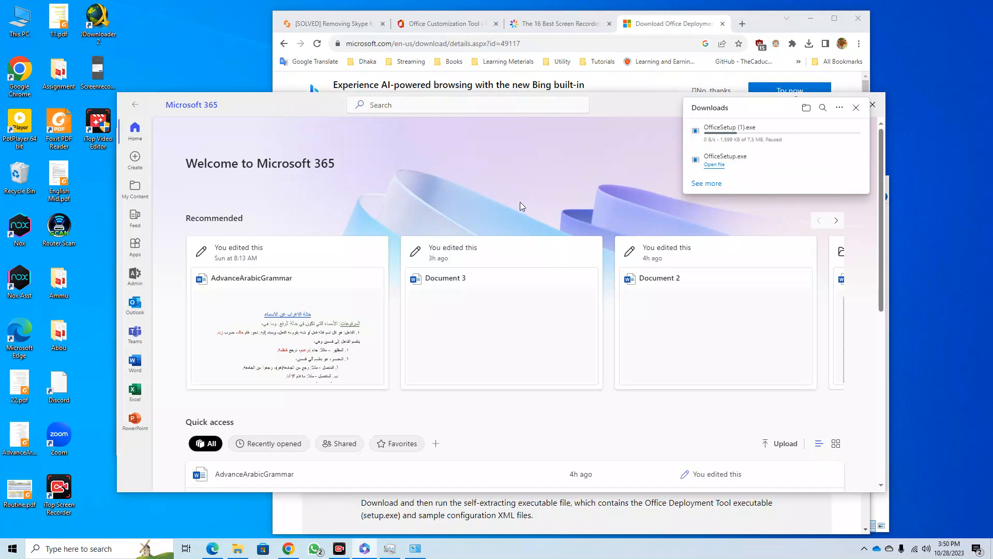
click(855, 107)
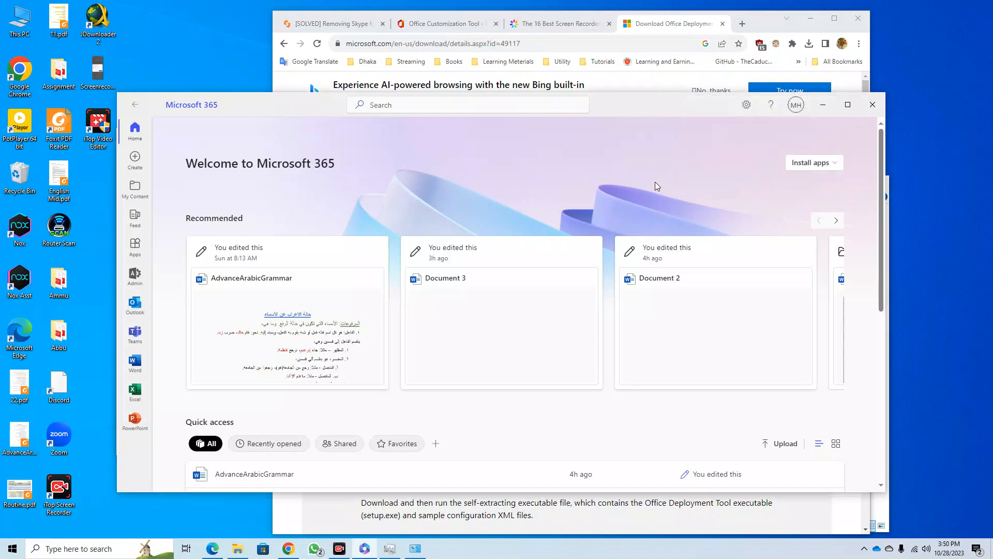
Step: Switch to Chrome, close the existing Office Deployment Tool page and reopen Microsoft's download page for the tool from a fresh tab
click(755, 26)
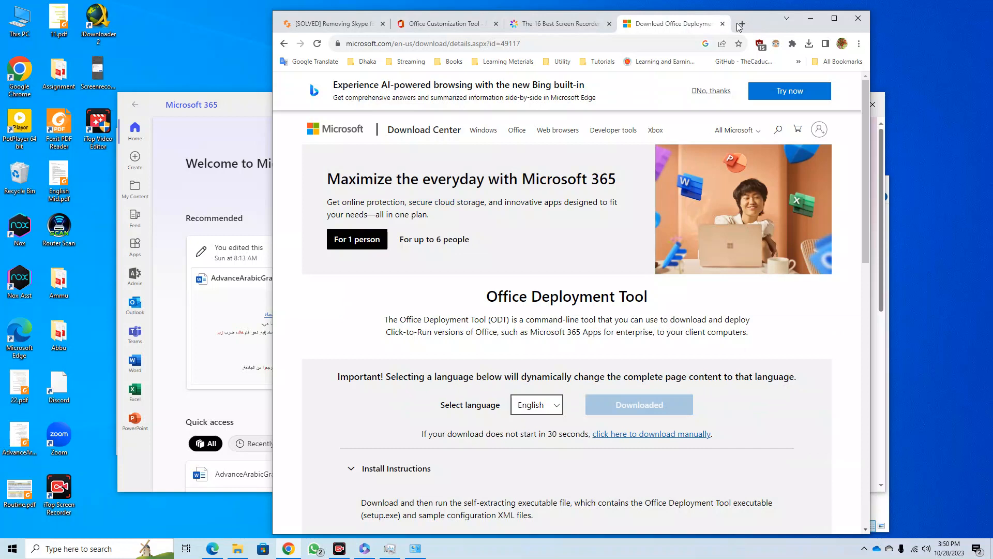
click(742, 24)
click(632, 24)
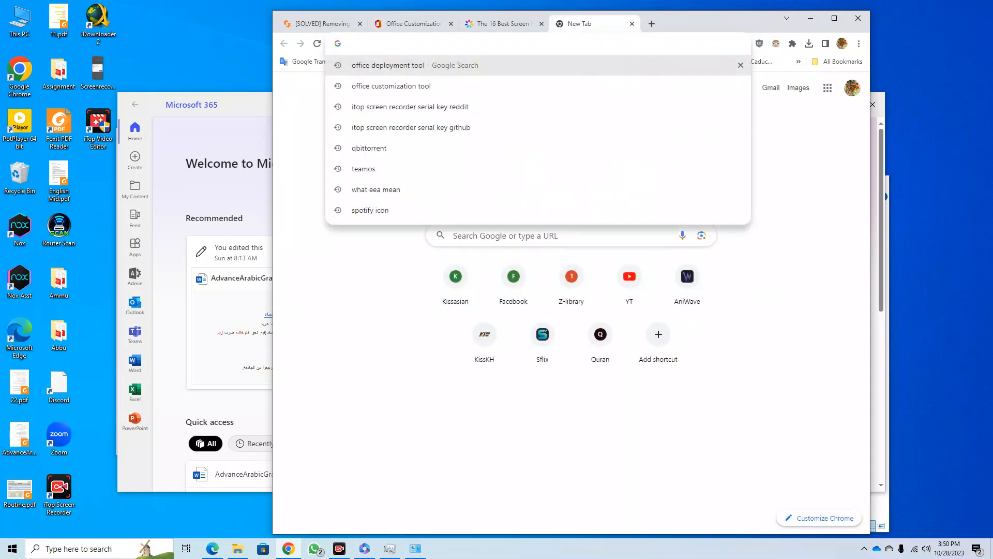
text(officde)
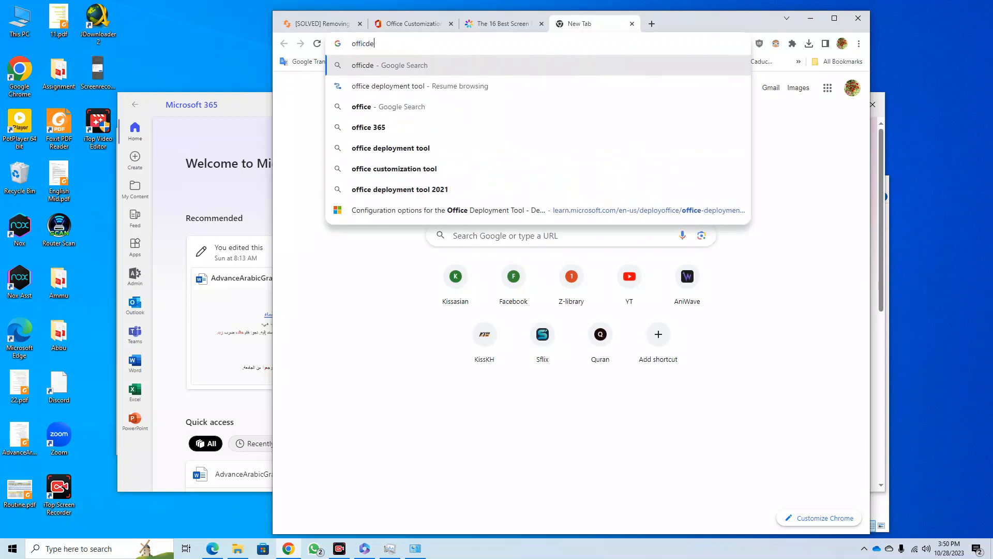
key(Down)
key(Down)
key(Down)
key(Down)
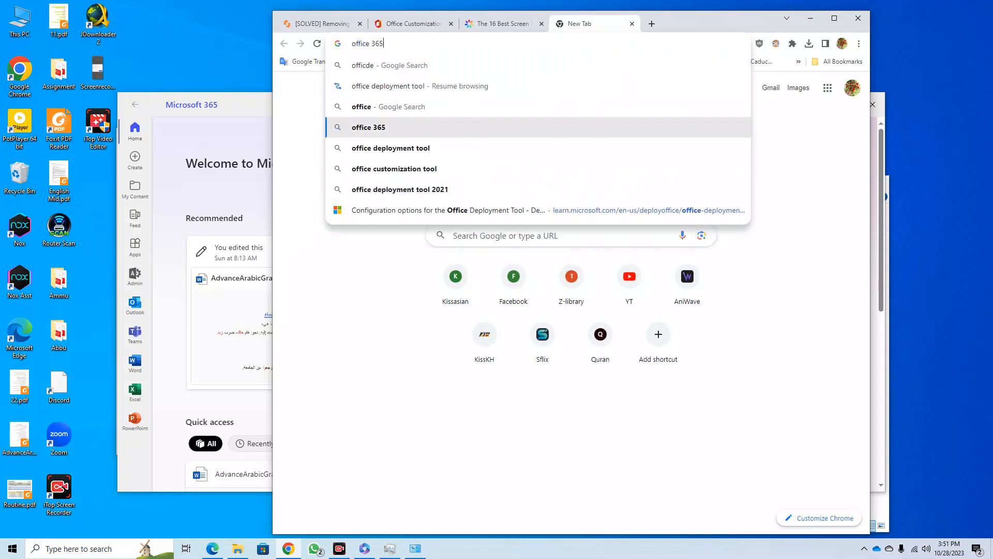
key(Return)
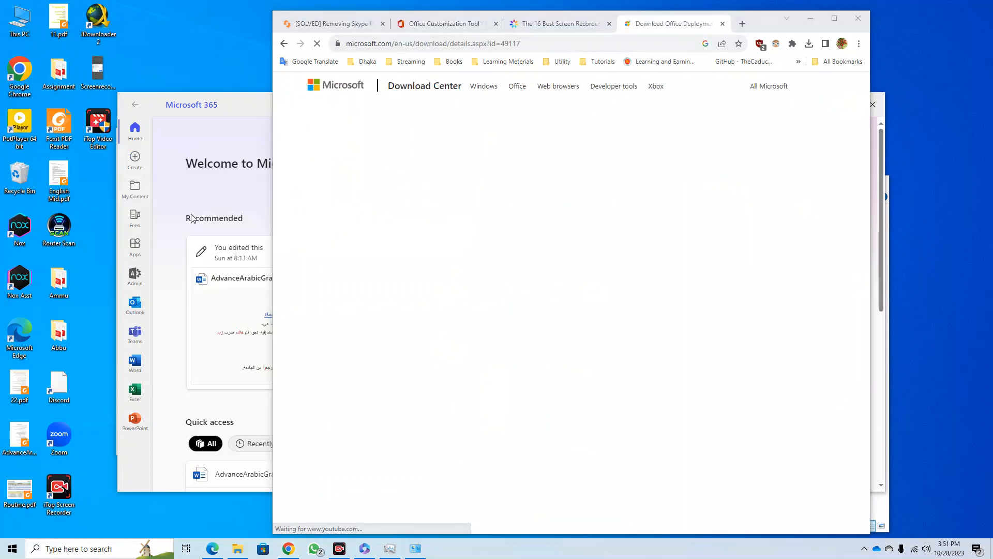
click(897, 11)
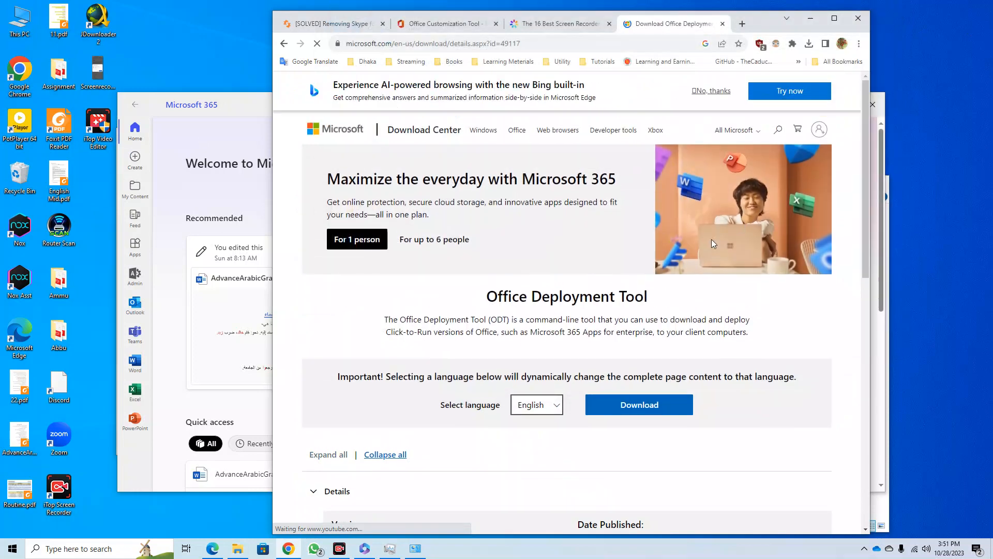
Step: Download the English Office Deployment Tool, resuming the existing file if it is incomplete
scroll(535, 422, down, 5)
scroll(535, 421, up, 5)
scroll(532, 421, down, 5)
scroll(532, 421, up, 3)
click(631, 250)
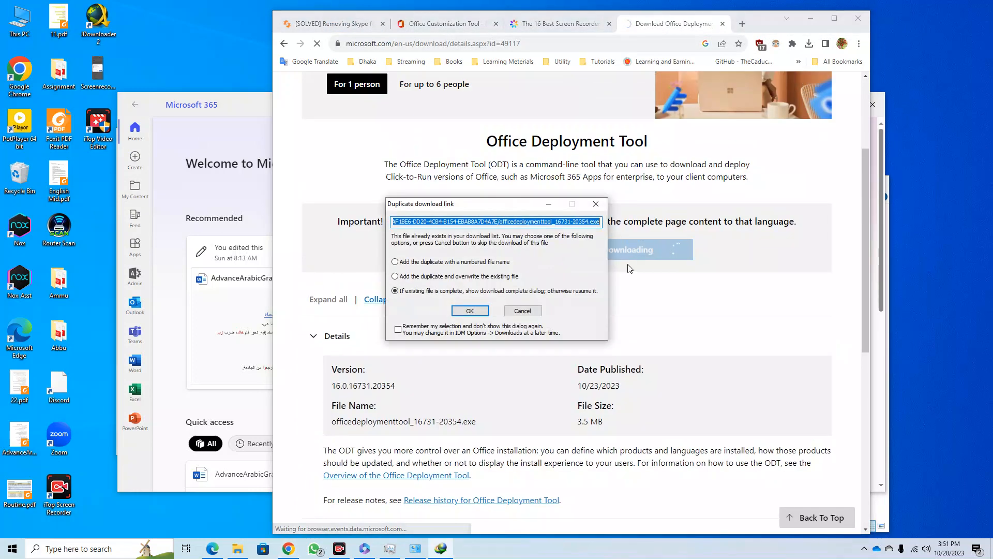
click(471, 312)
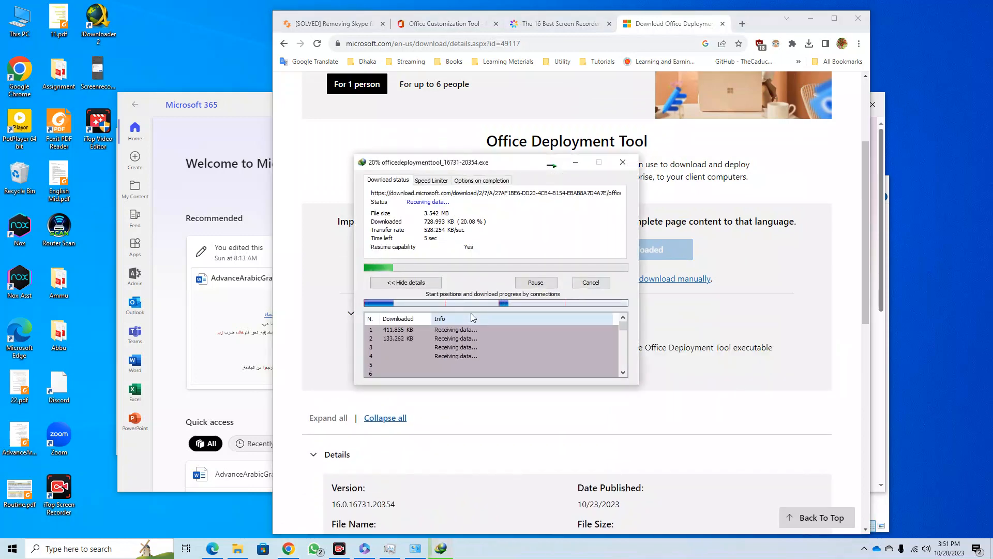
Step: Run the downloaded officedeploymenttool_16731-20354.exe and accept the license terms to continue
key(super)
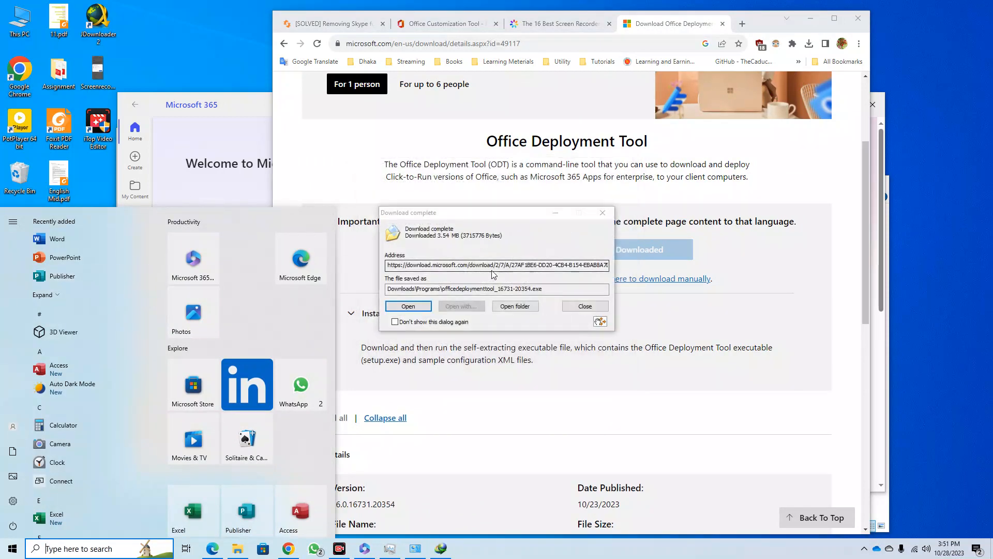
click(419, 307)
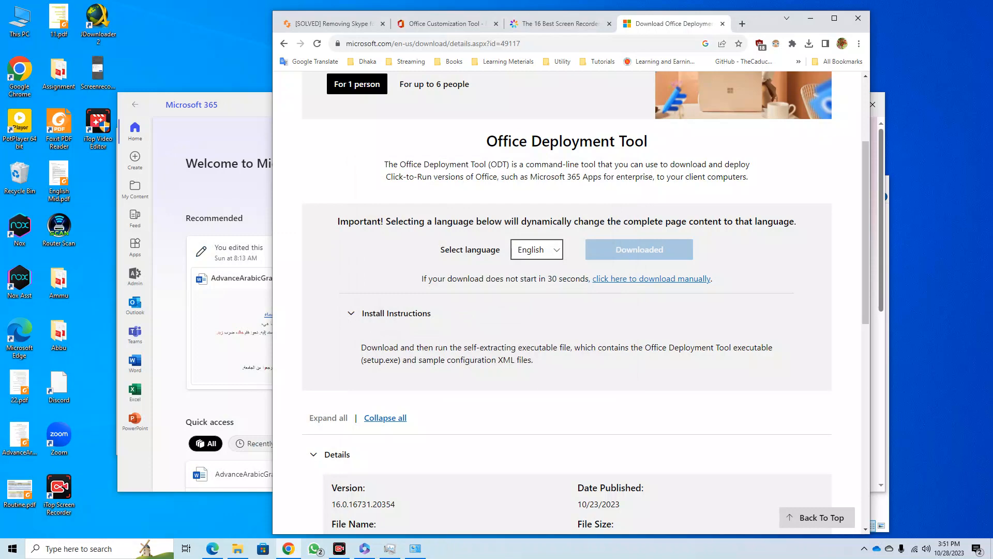
click(372, 378)
click(655, 378)
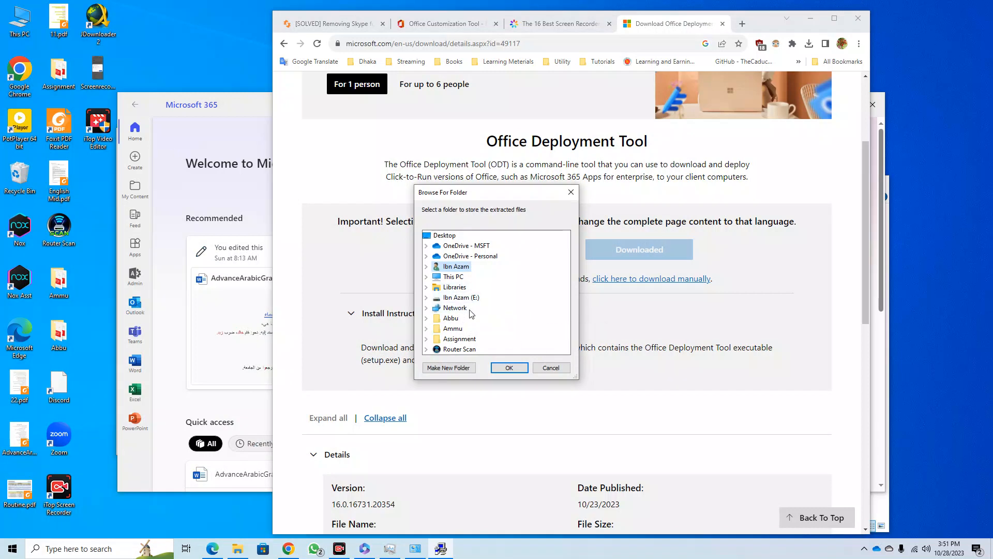
Step: Extract the deployment files into a new folder named Office Install on Local Disk (C:)
double_click(452, 276)
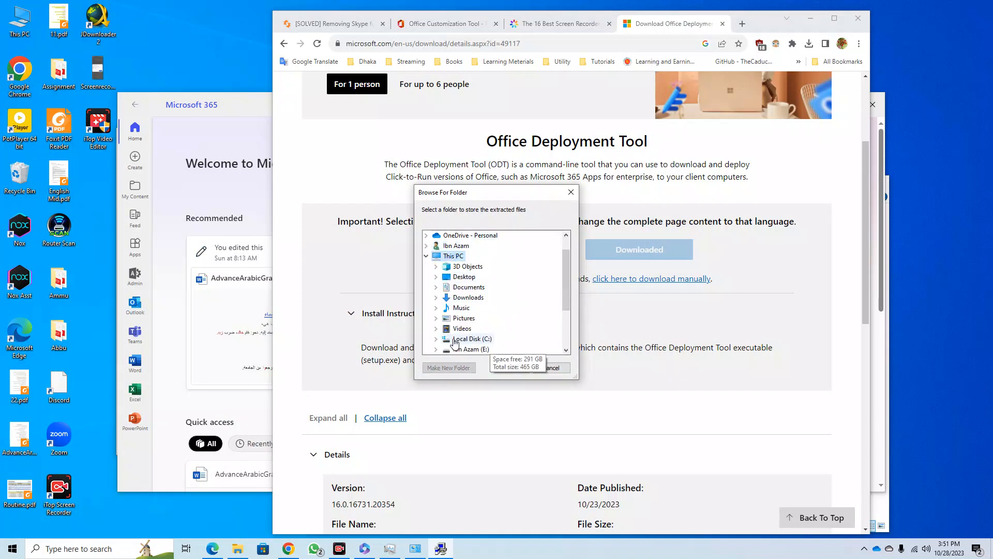
scroll(469, 299, down, 2)
double_click(468, 276)
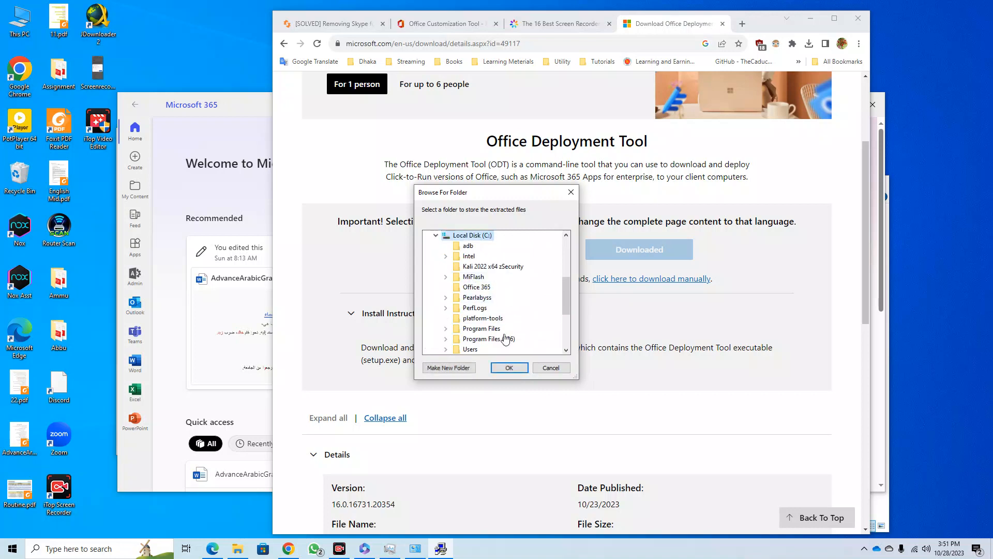
click(462, 368)
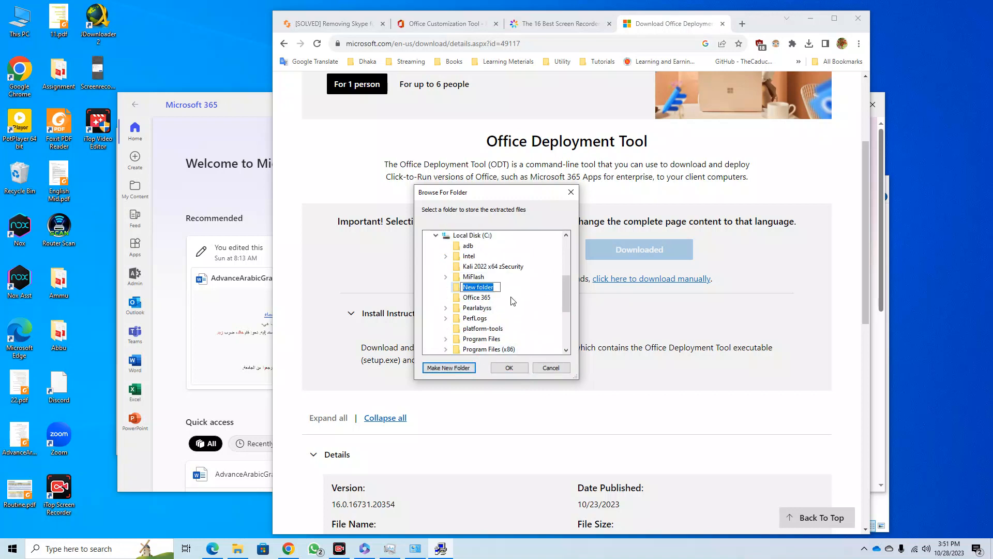
text(O)
text(ffice Install)
key(Return)
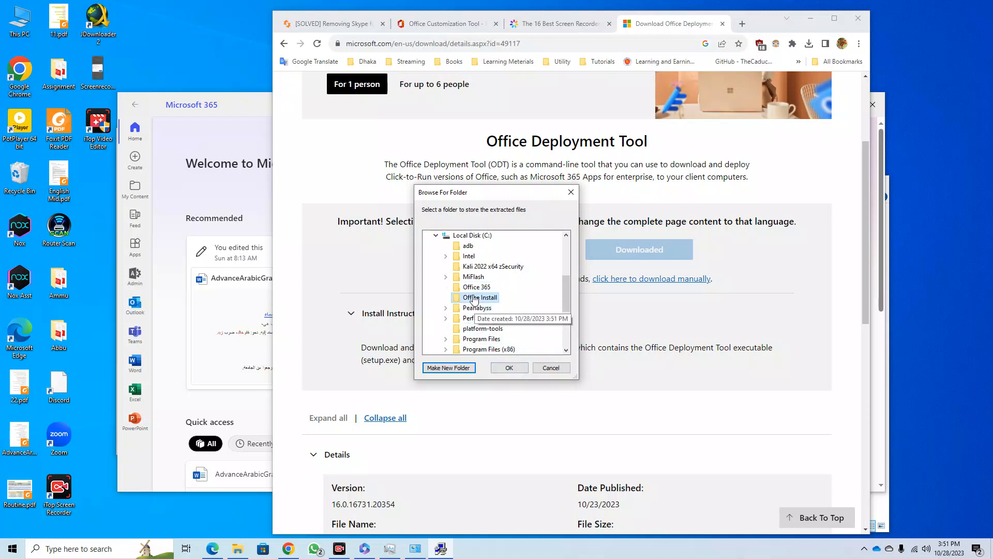
click(509, 368)
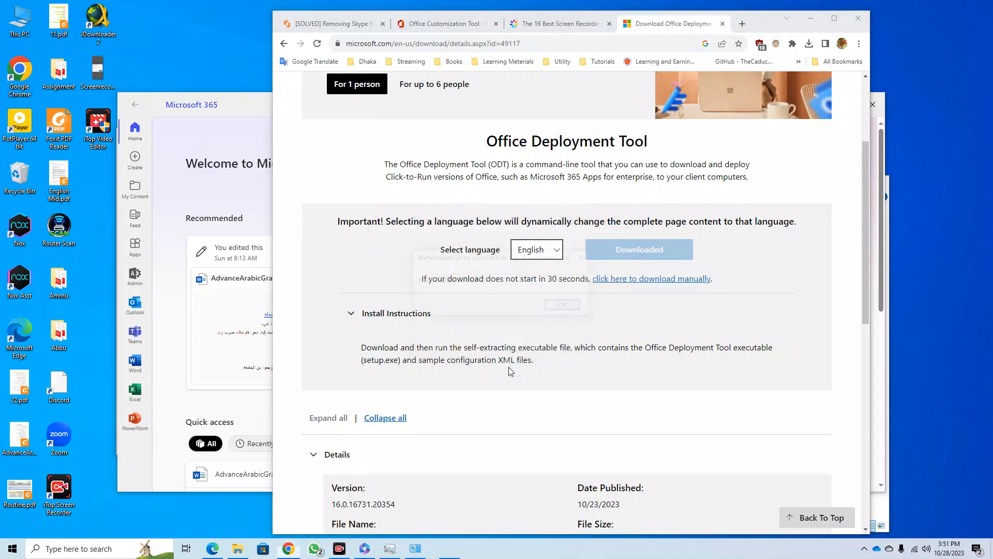
click(568, 306)
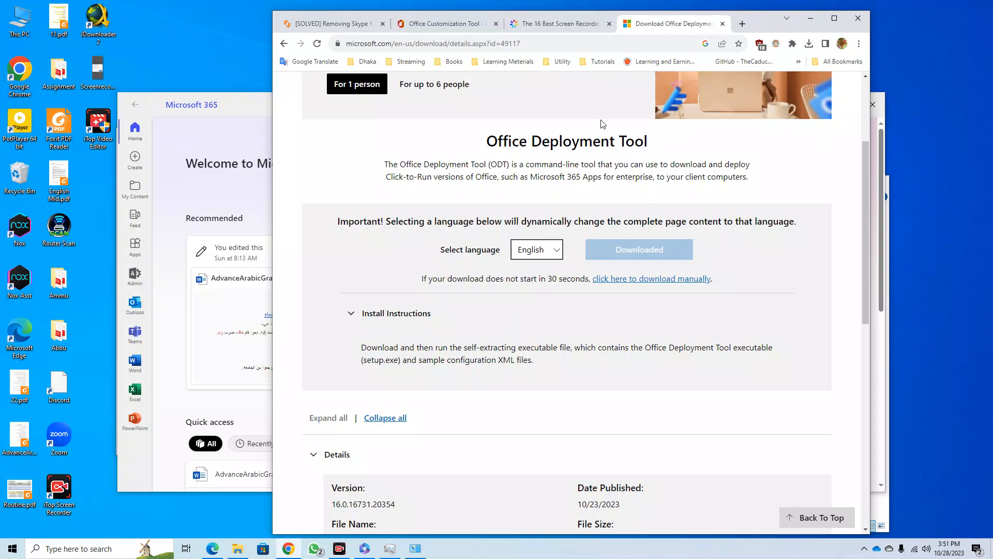
Step: Open the Office Install folder on Local Disk (C:) in File Explorer and move its window over the browser
double_click(16, 20)
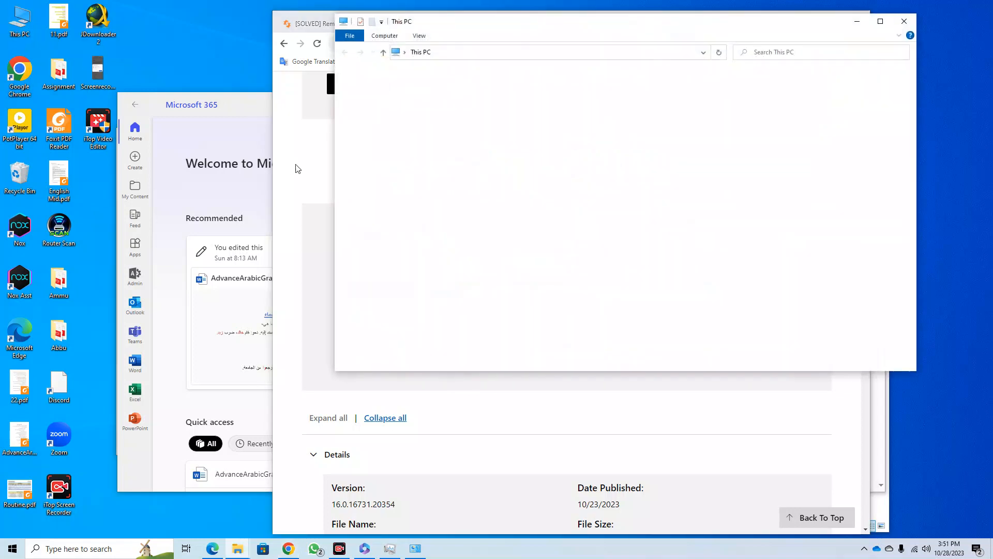
click(372, 288)
click(510, 216)
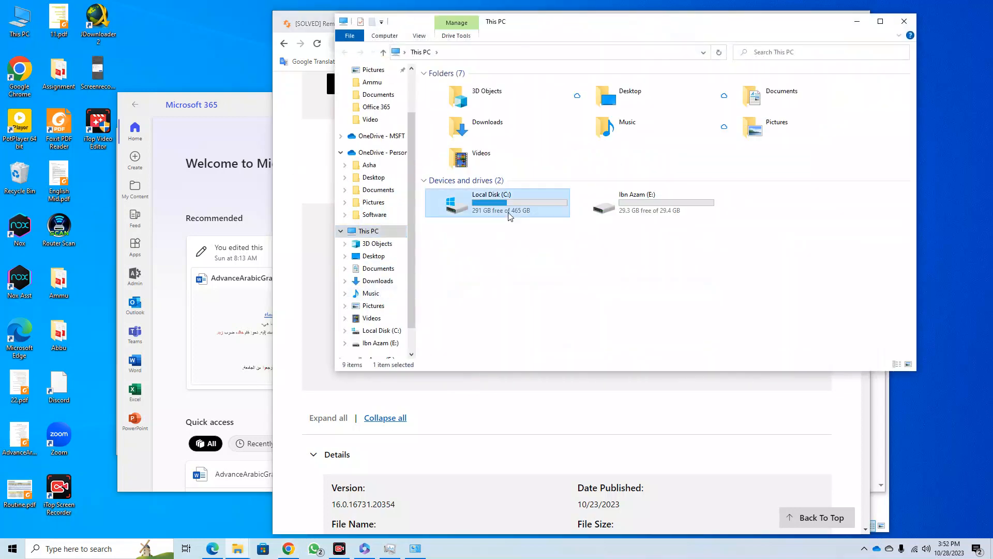
double_click(510, 216)
double_click(483, 140)
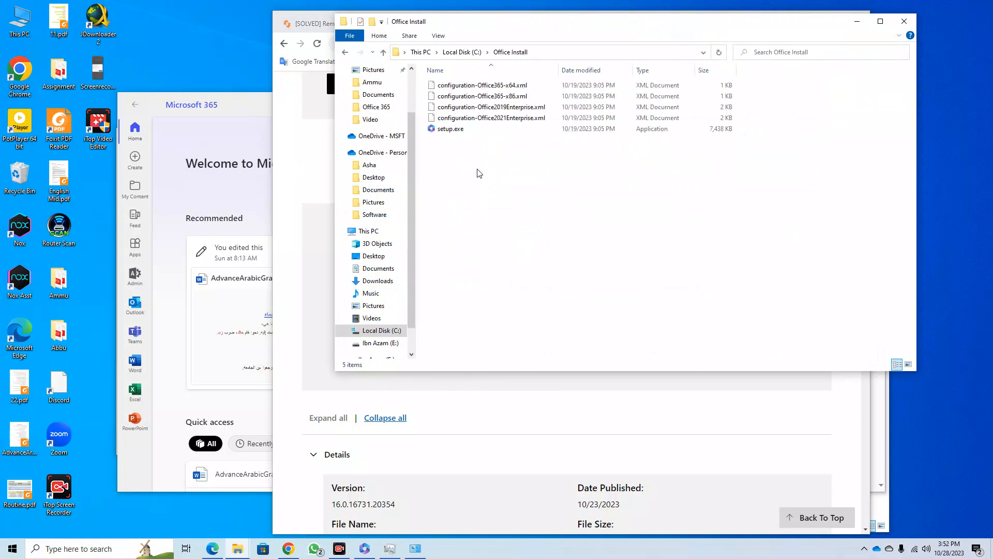
click(490, 129)
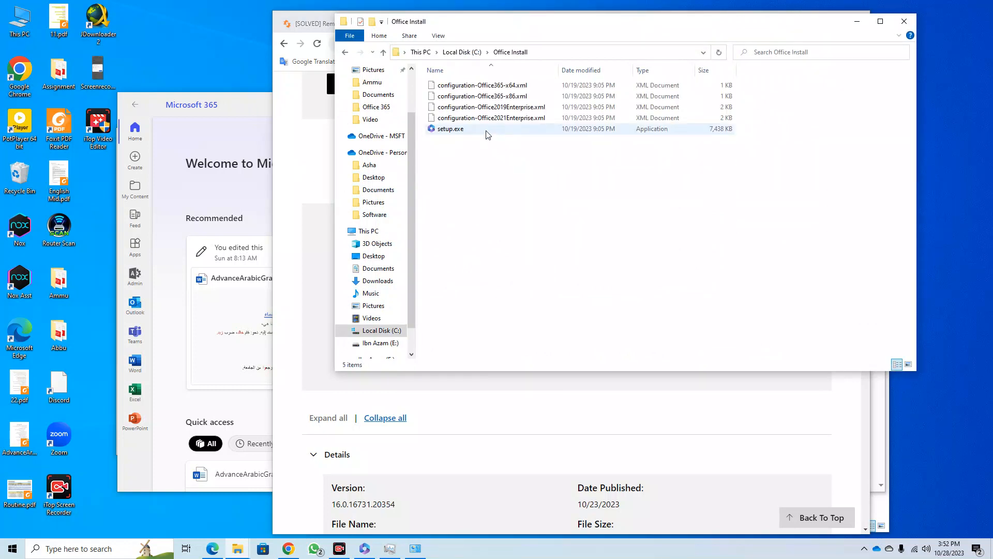
drag(561, 31, 494, 114)
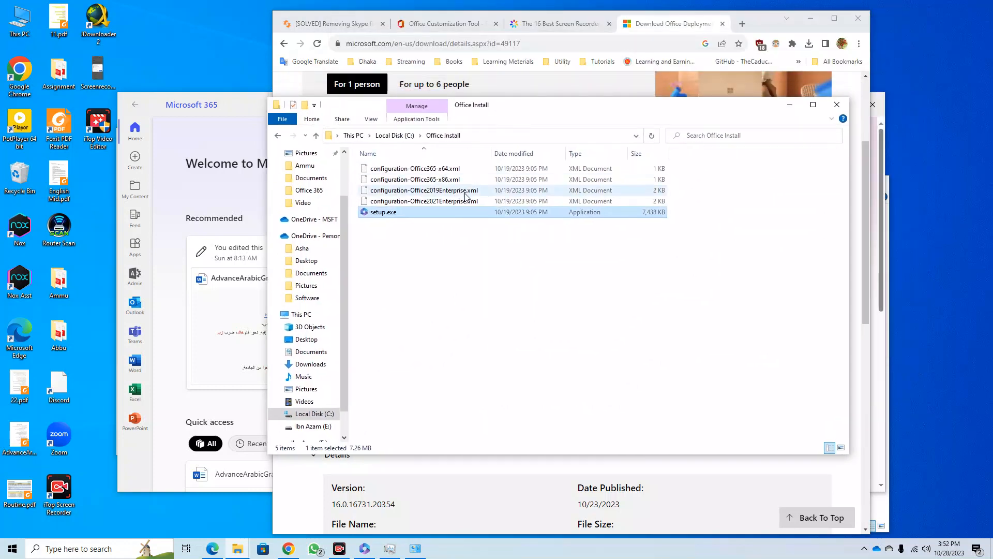
drag(680, 171, 640, 206)
click(594, 303)
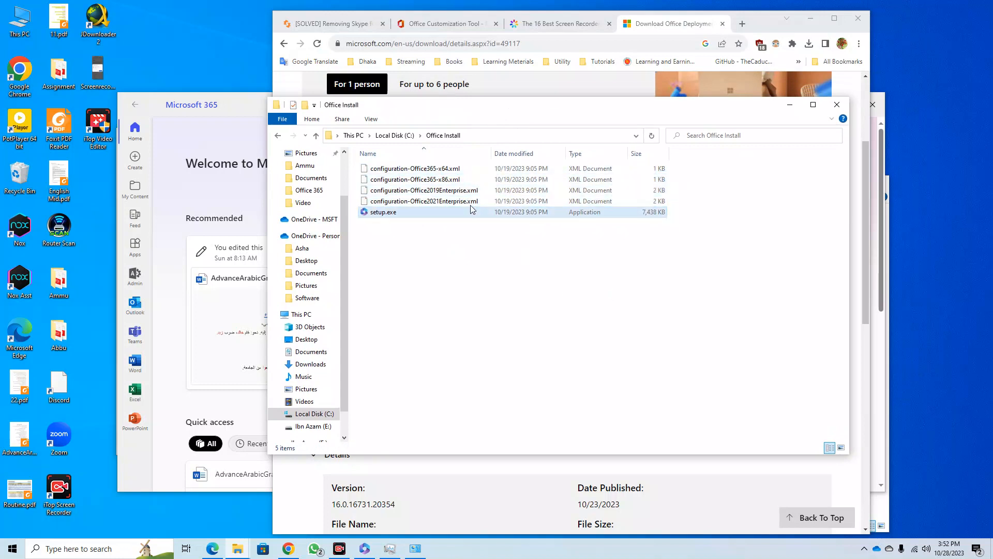
Step: Open configuration-Office365-x64.xml with Notepad for this time only
double_click(453, 169)
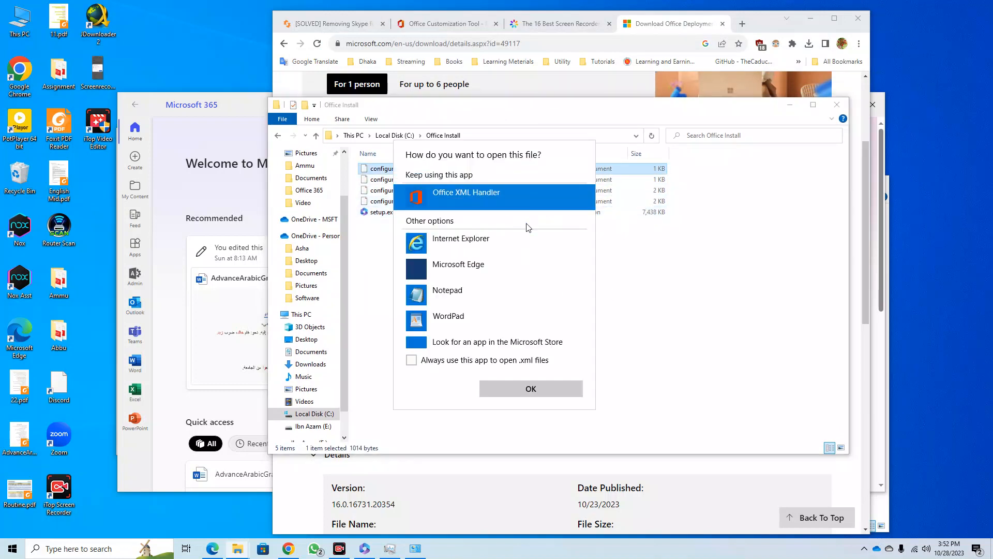
click(448, 291)
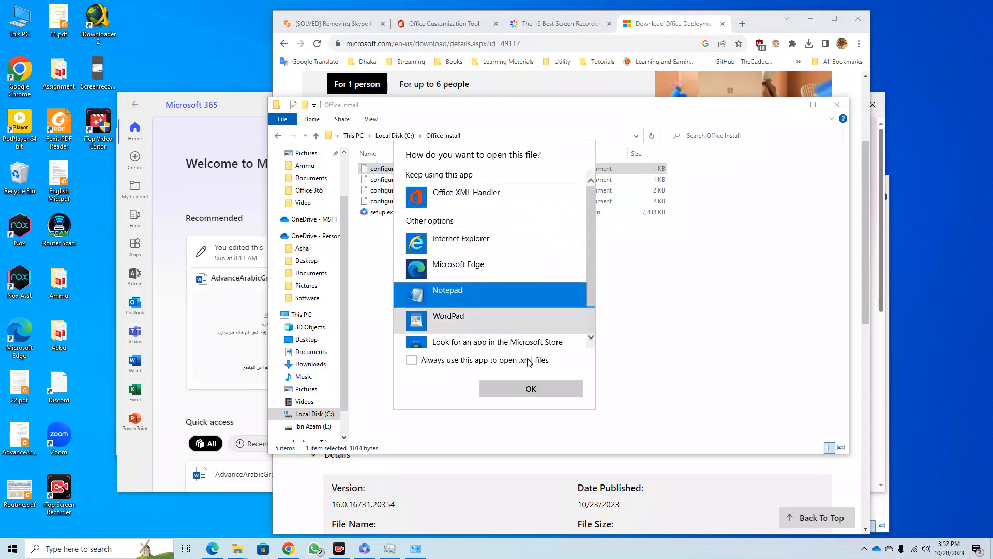
click(542, 389)
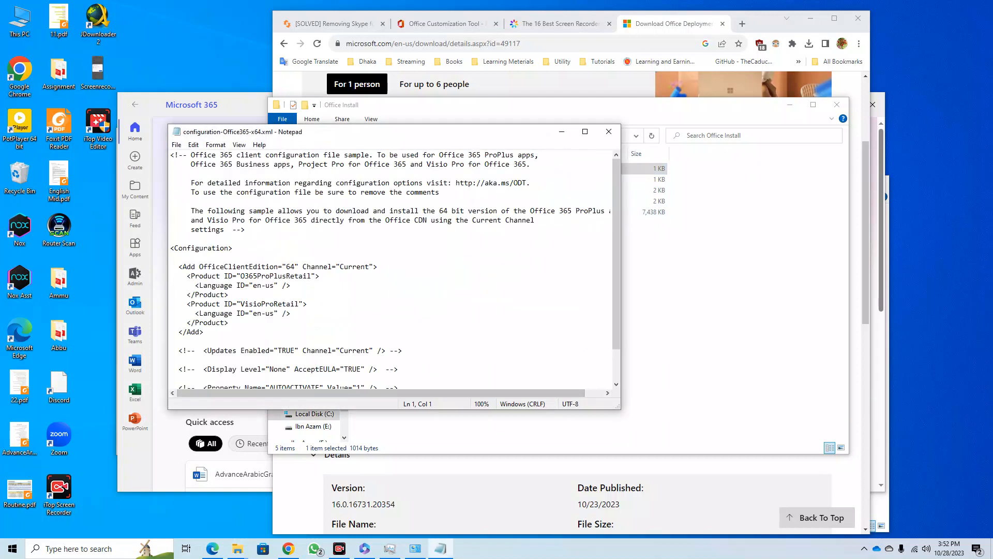
Step: Examine the edition, product and language entries in the sample configuration, highlighting lines and repositioning the Notepad window
scroll(394, 269, down, 1)
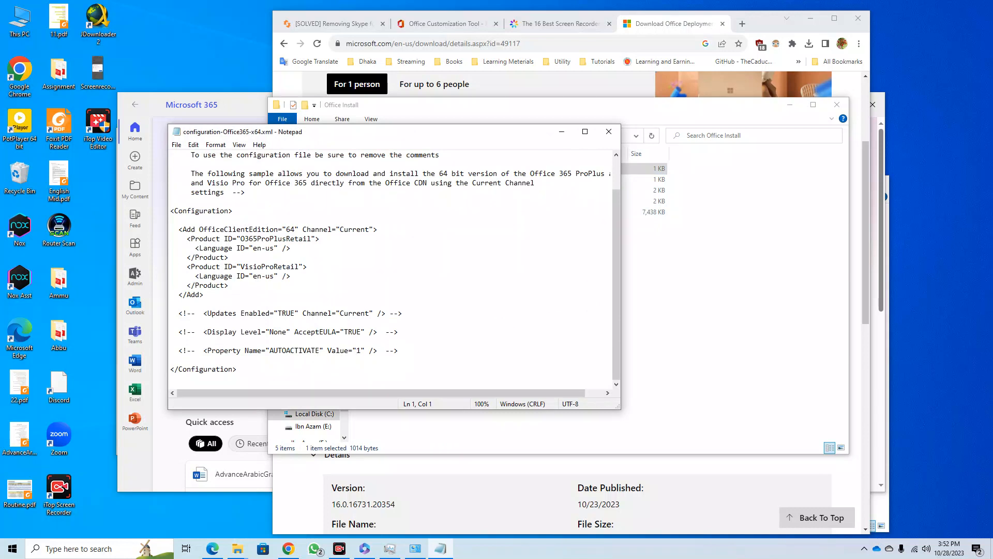
drag(290, 248, 178, 229)
click(308, 266)
drag(343, 138, 453, 164)
drag(397, 256, 408, 256)
click(420, 293)
drag(402, 303, 293, 303)
click(340, 312)
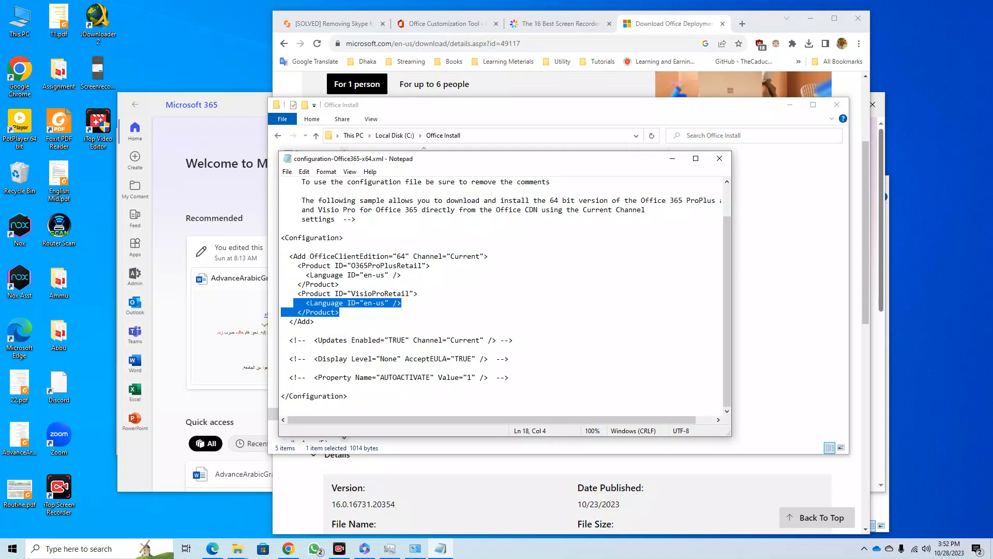
Step: Close the sample configuration and the Office Install folder, search the web for "office customization tool" and open the Microsoft 365 Apps admin center result
click(719, 159)
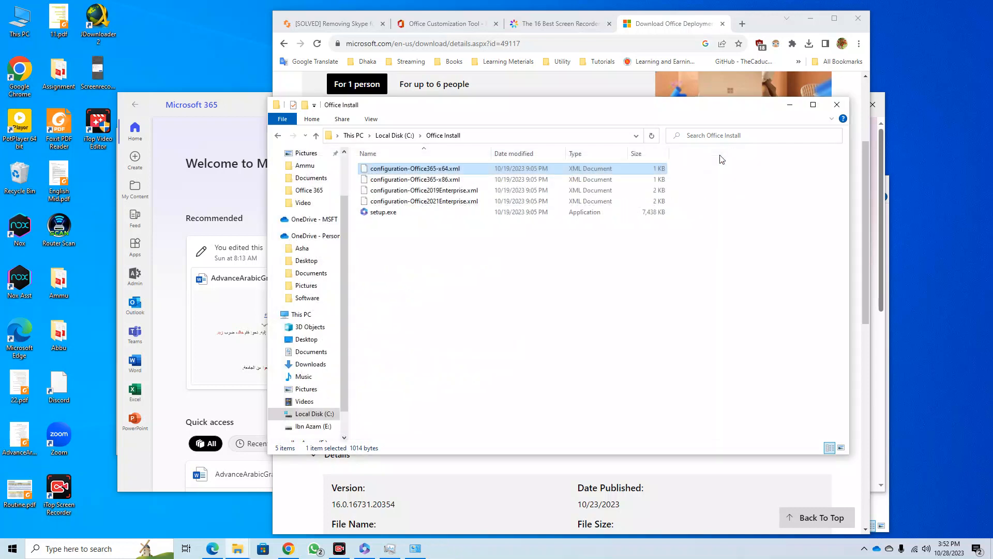
click(835, 106)
key(ctrl+l)
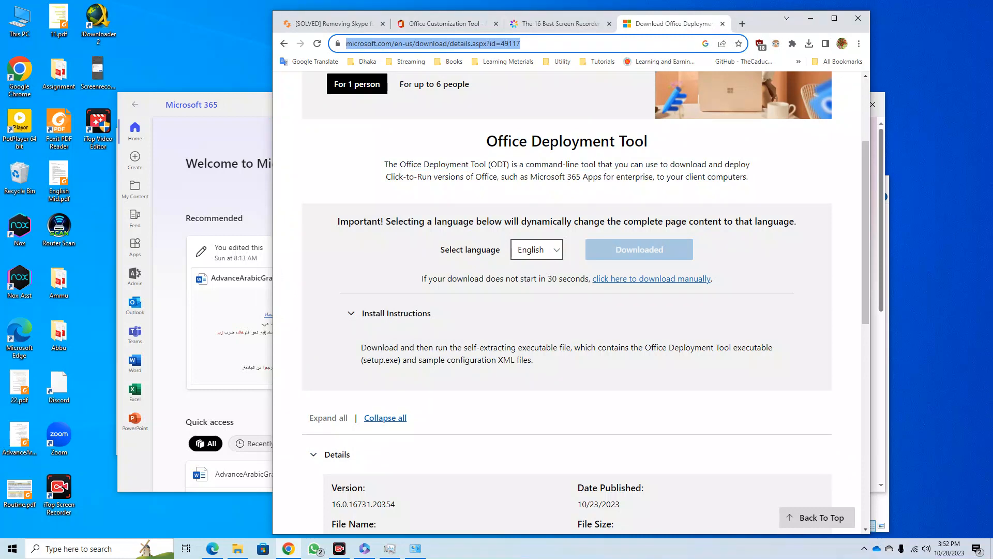
text(office)
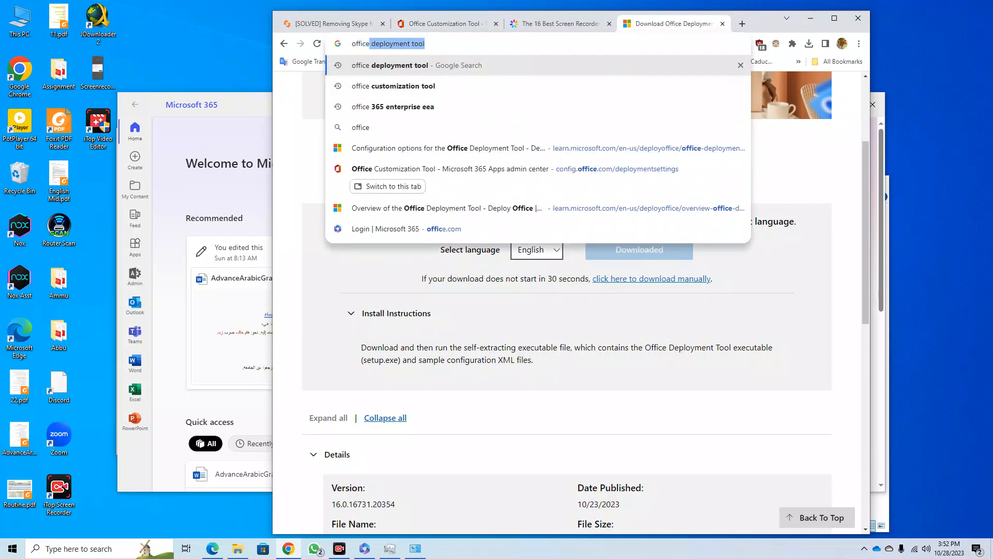
key(Down)
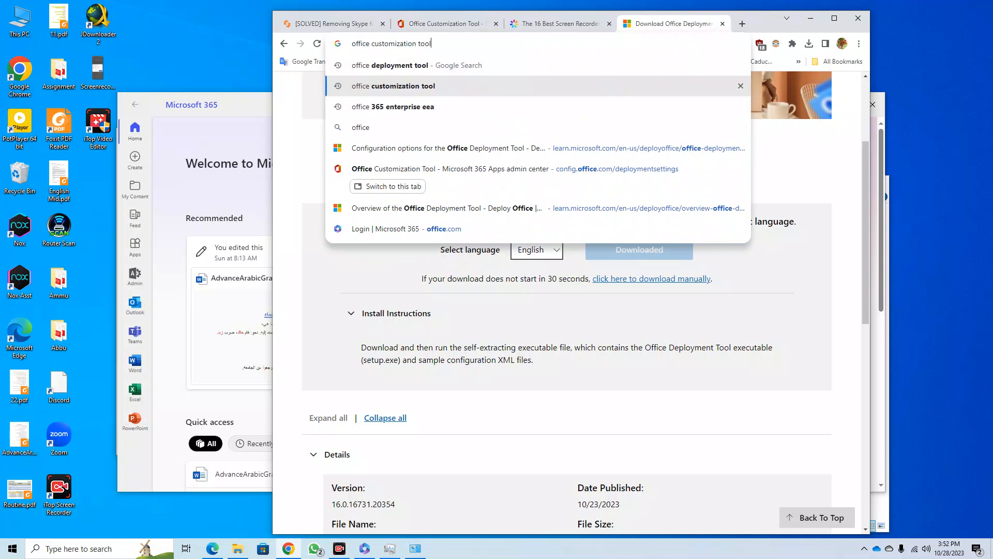
key(Return)
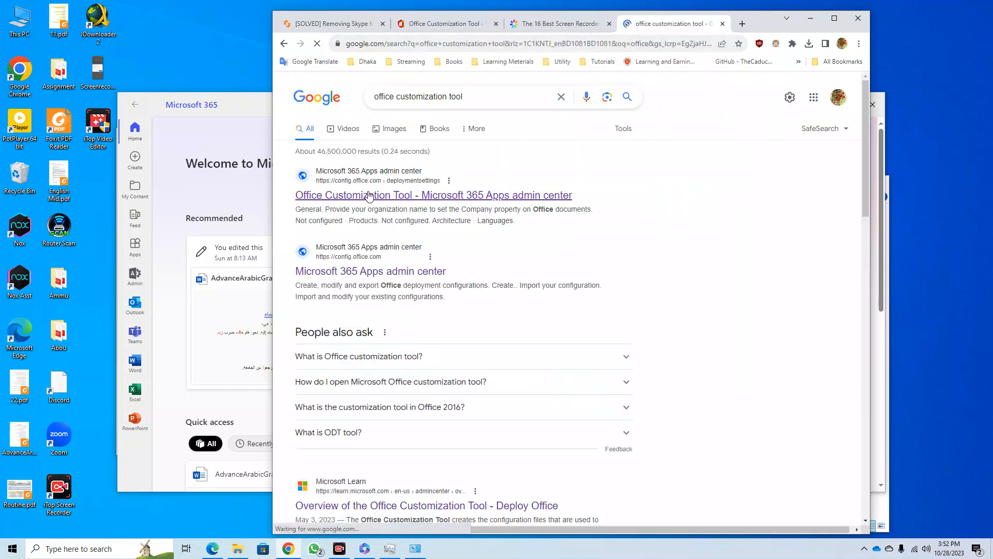
click(369, 195)
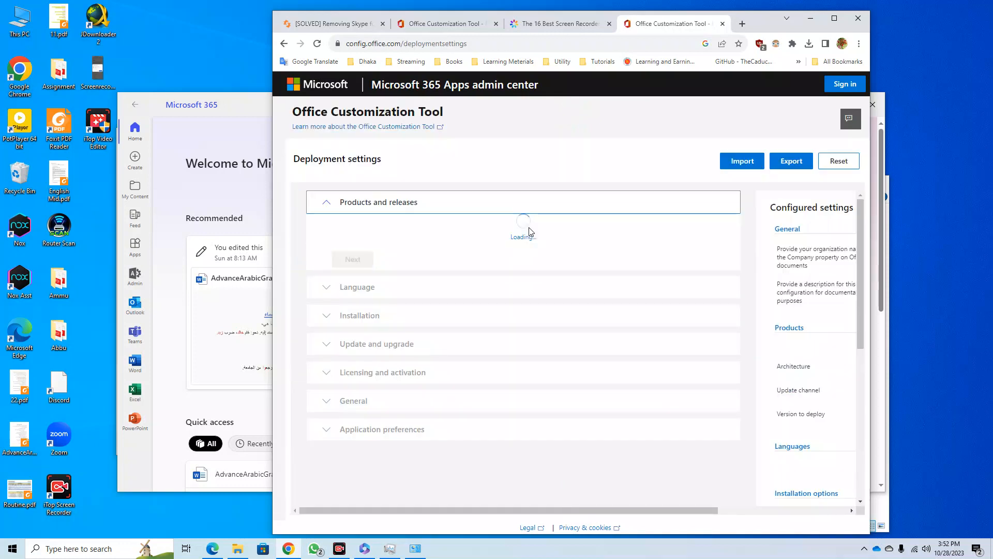
Step: Choose Microsoft 365 Apps for enterprise as the Office suite to deploy, keeping the 64-bit architecture
scroll(434, 301, down, 5)
scroll(435, 301, up, 5)
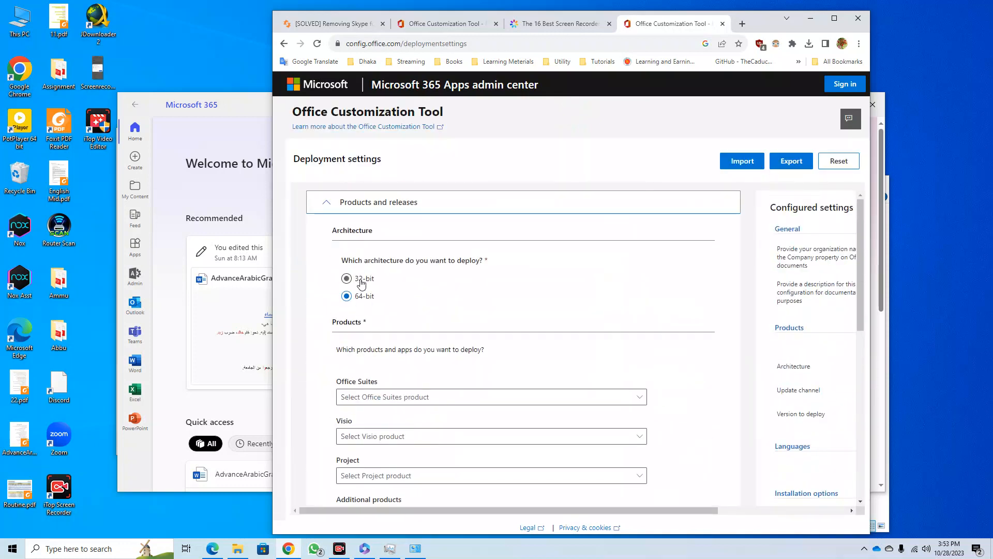
scroll(357, 310, down, 4)
scroll(374, 275, up, 4)
click(401, 405)
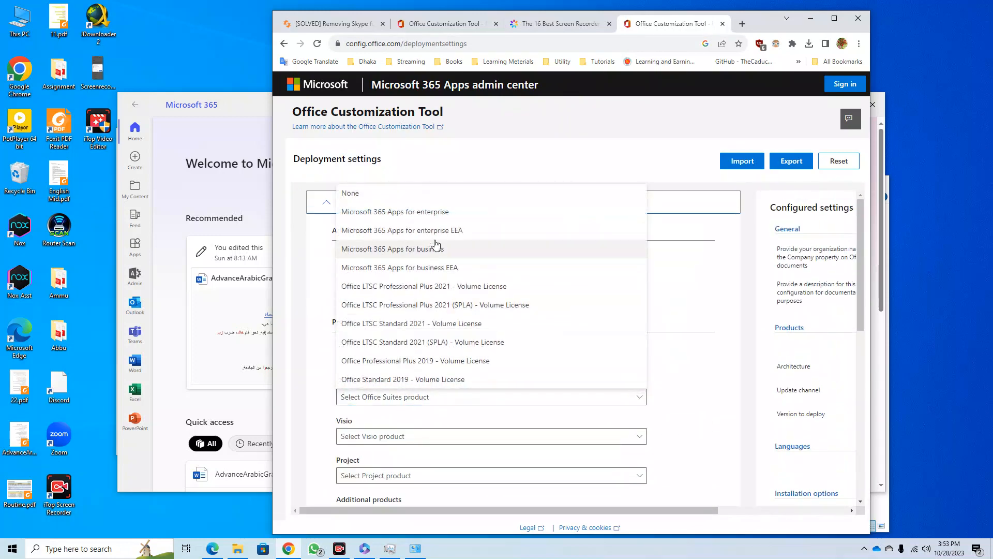
click(438, 212)
Step: Look through the Visio, Project, additional product and update channel choices without changing any of them
click(432, 333)
click(394, 351)
click(388, 319)
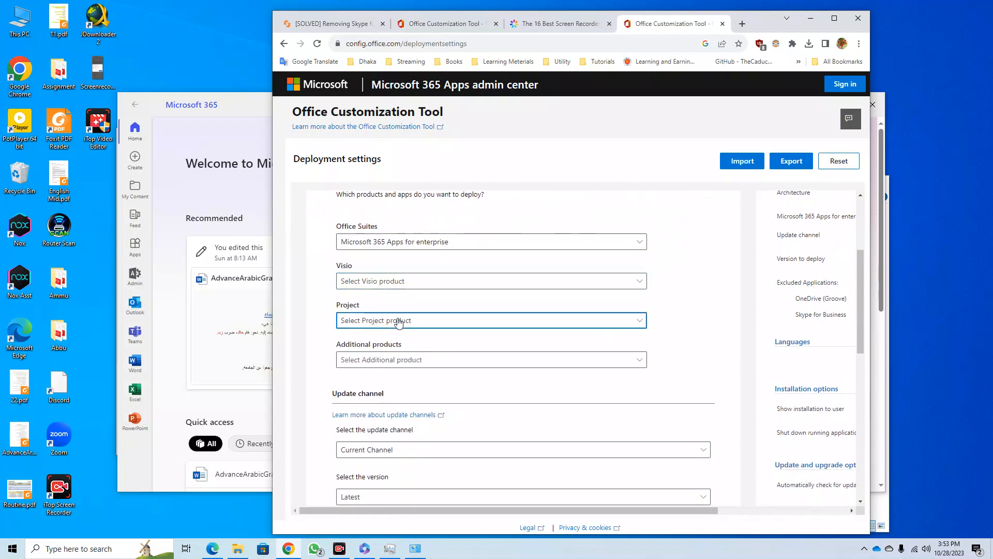
click(387, 347)
click(428, 361)
click(385, 381)
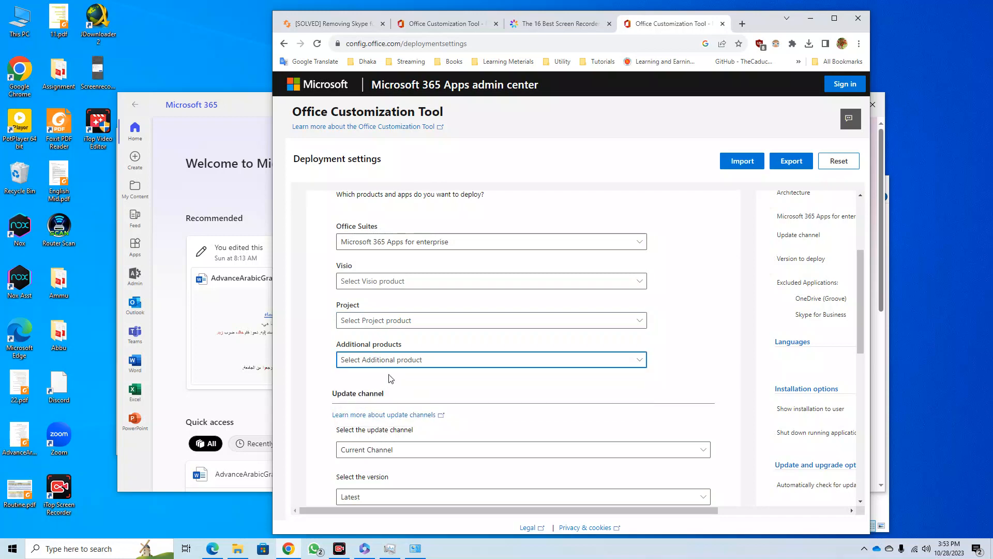
scroll(414, 368, down, 2)
click(452, 355)
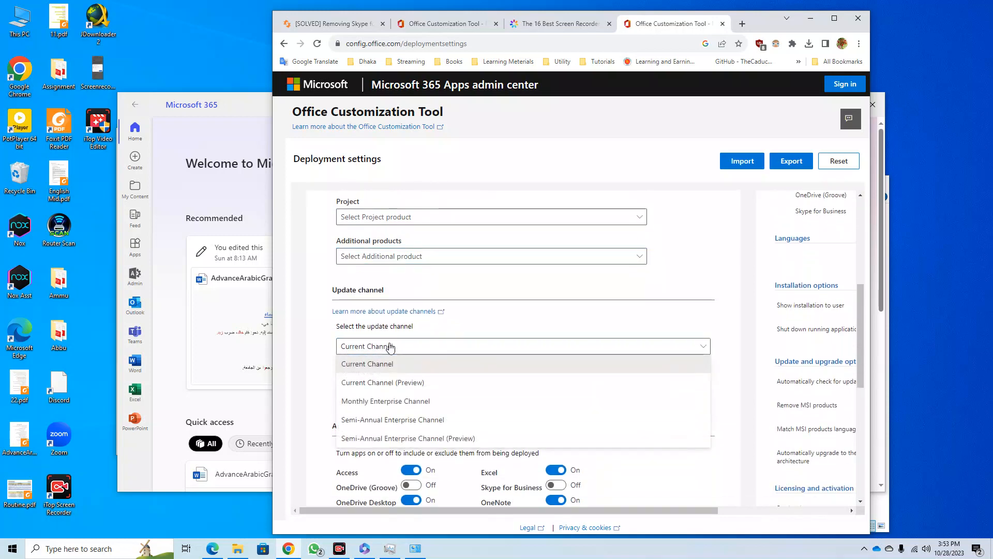
click(512, 334)
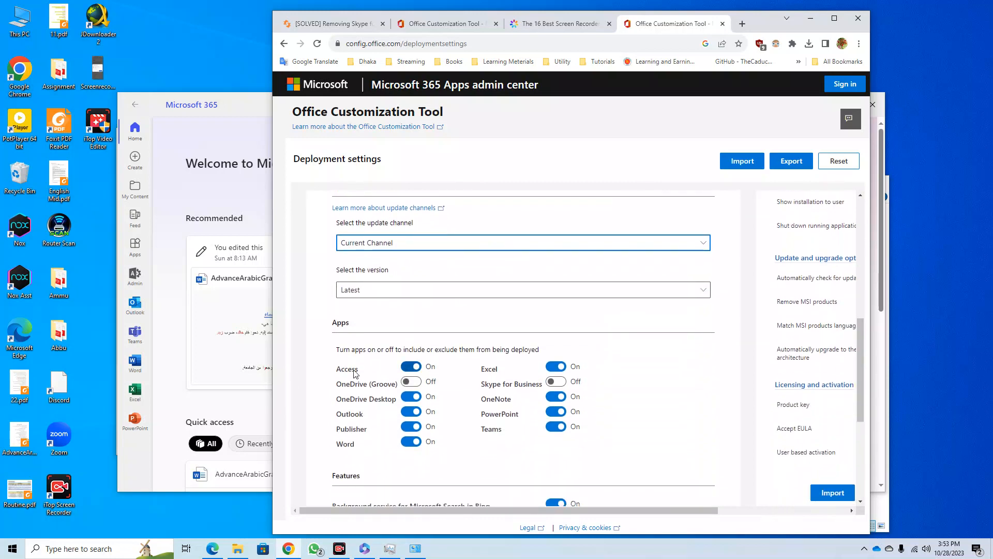
Step: Exclude OneDrive Desktop, Outlook, OneNote and Teams from the apps being deployed
click(409, 398)
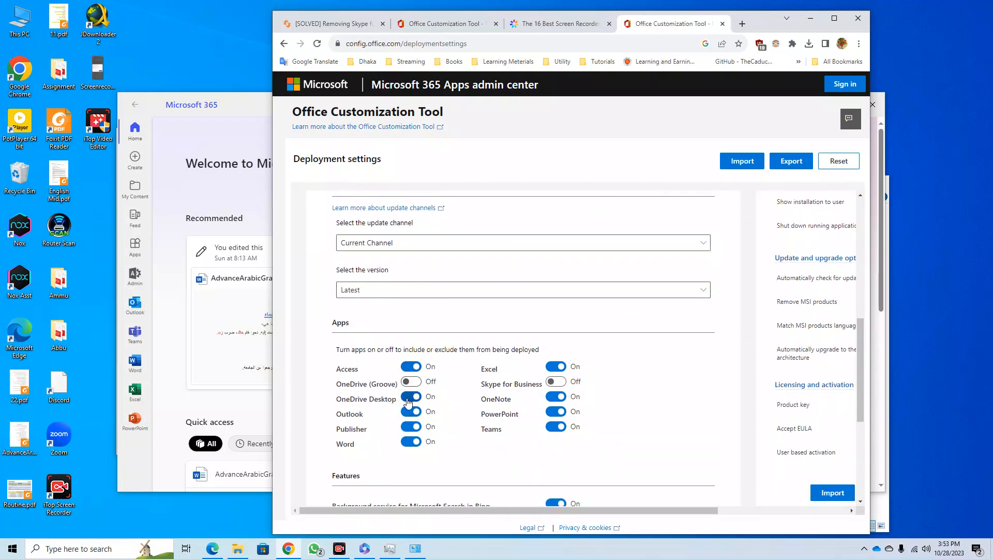
click(412, 412)
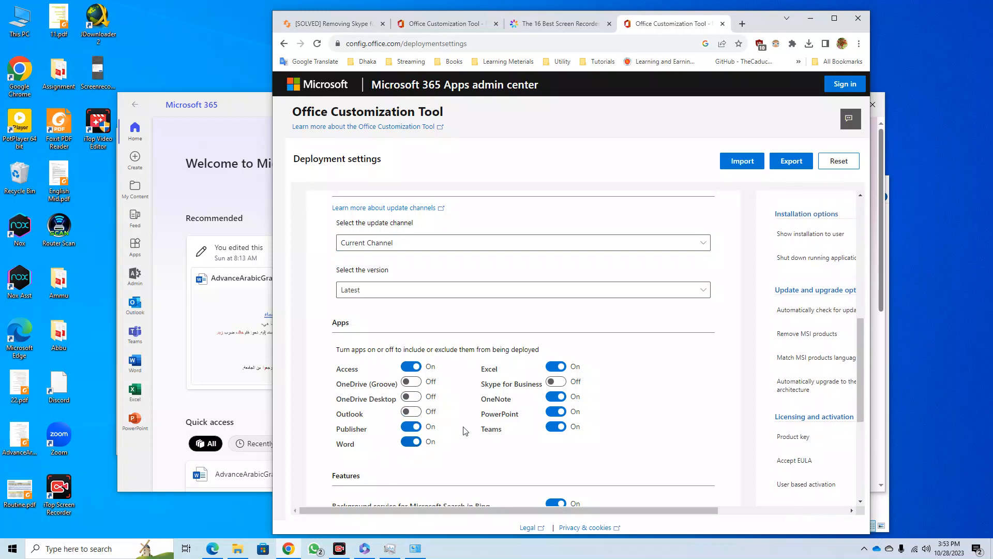
click(555, 398)
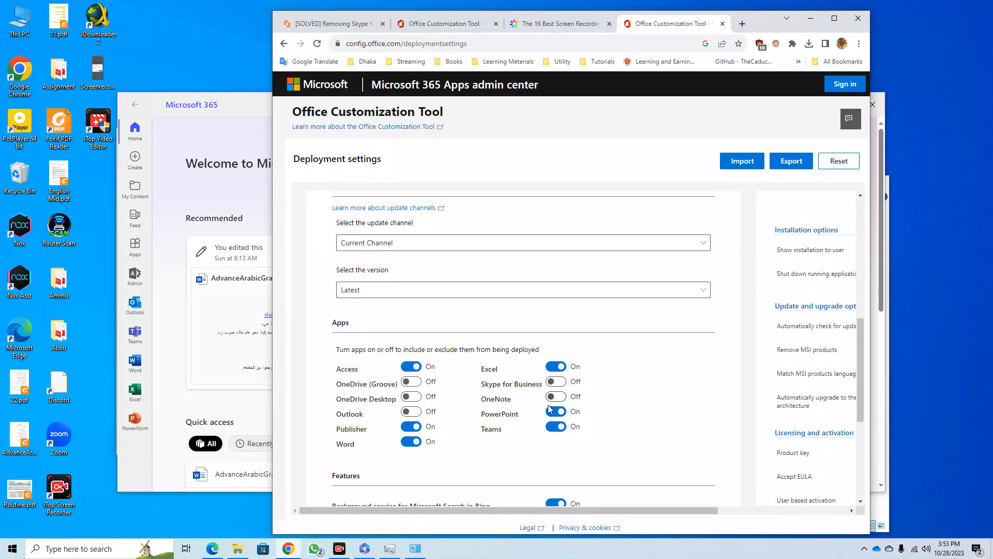
click(559, 431)
Step: Complete the Products and releases section and set the primary language to English (United States)
scroll(556, 433, down, 3)
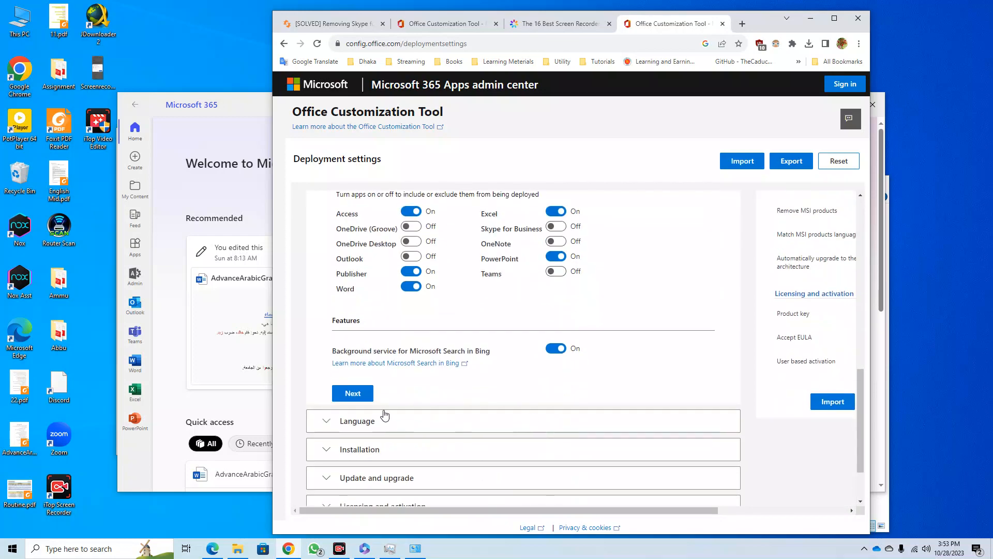
click(353, 393)
click(653, 311)
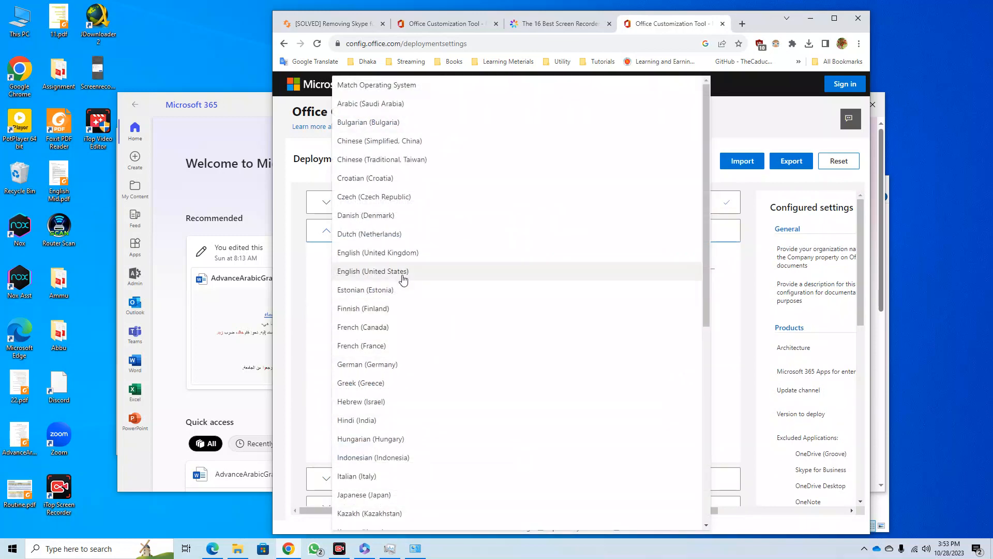
click(399, 274)
Step: Find Arabic (Saudi Arabia) in the additional languages and add it to the deployment
click(460, 360)
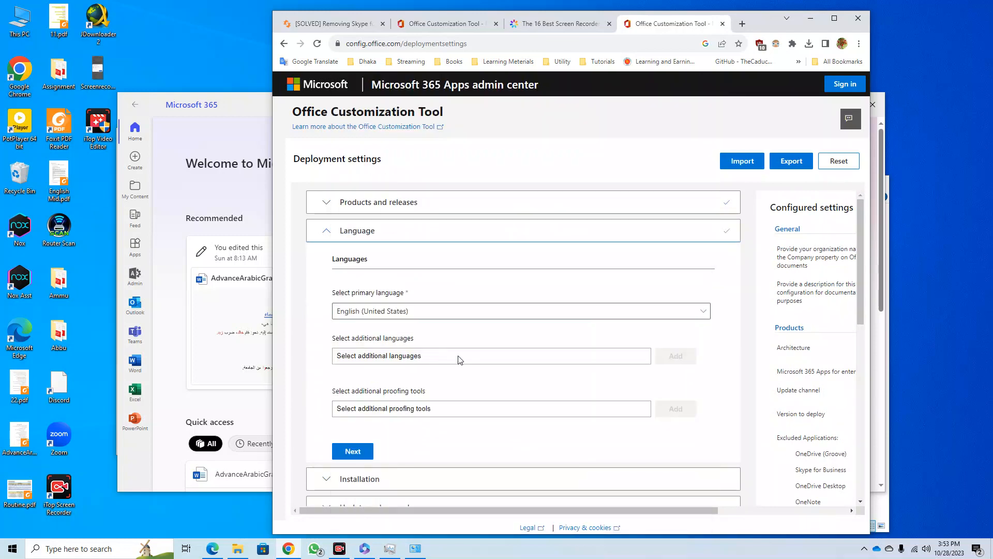
scroll(462, 361, down, 2)
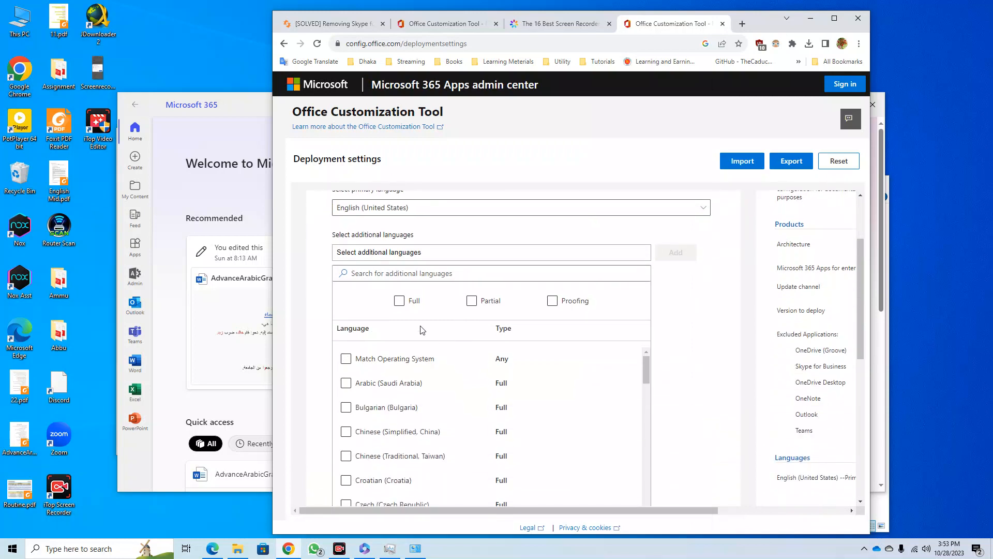
click(408, 274)
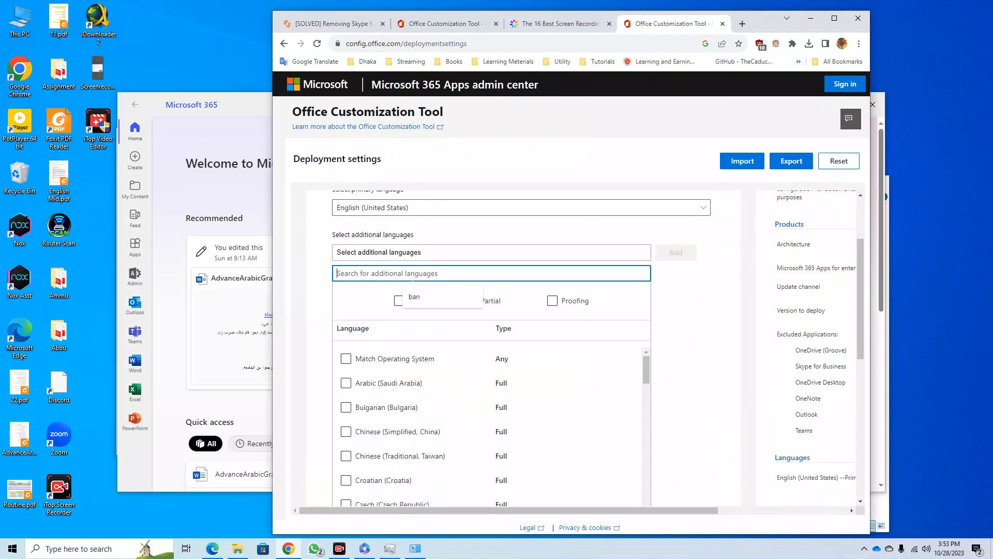
text(ara)
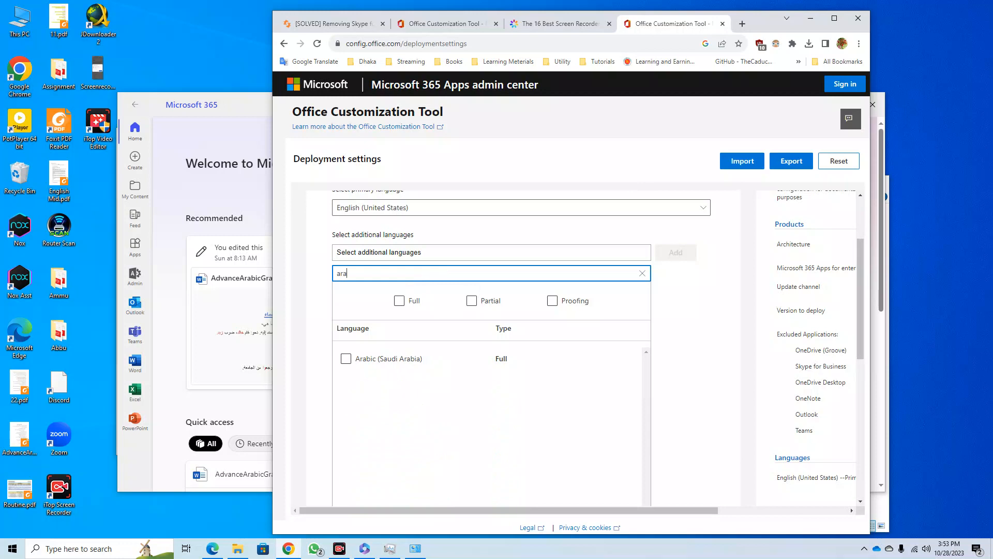
click(345, 359)
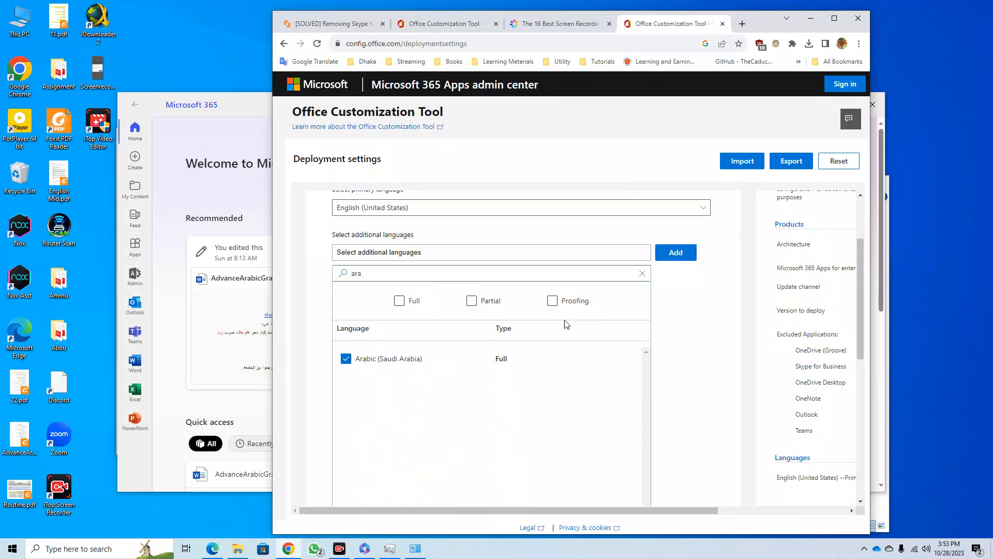
click(685, 261)
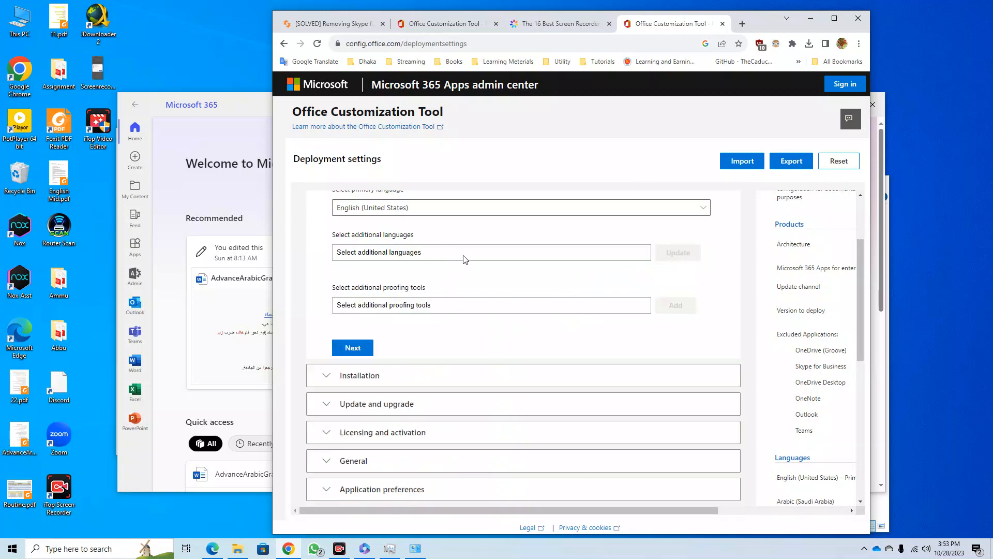
Step: Add Bangla (Bangladesh) as another additional language and continue to the Installation section
click(529, 256)
click(414, 274)
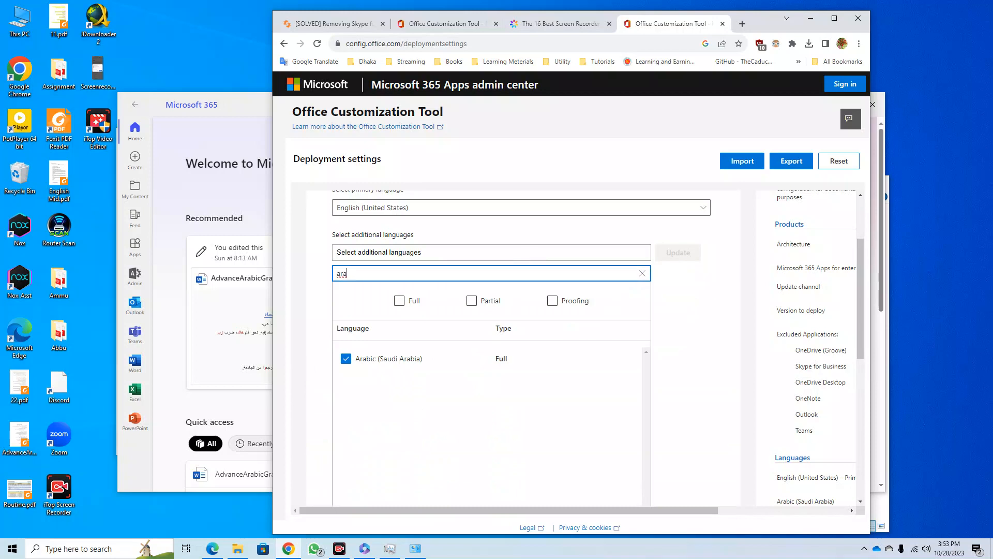
key(BackSpace)
key(BackSpace)
key(BackSpace)
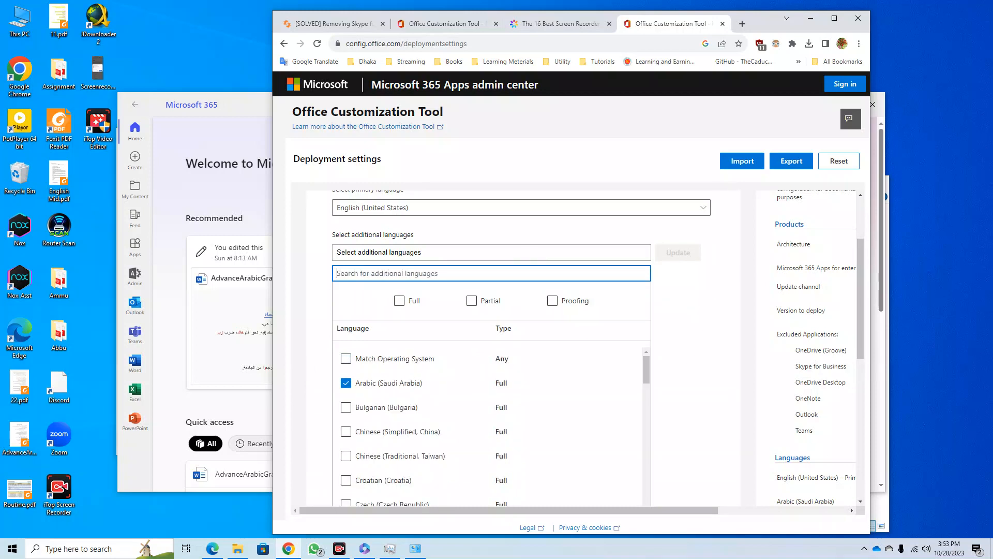
text(ban)
click(346, 360)
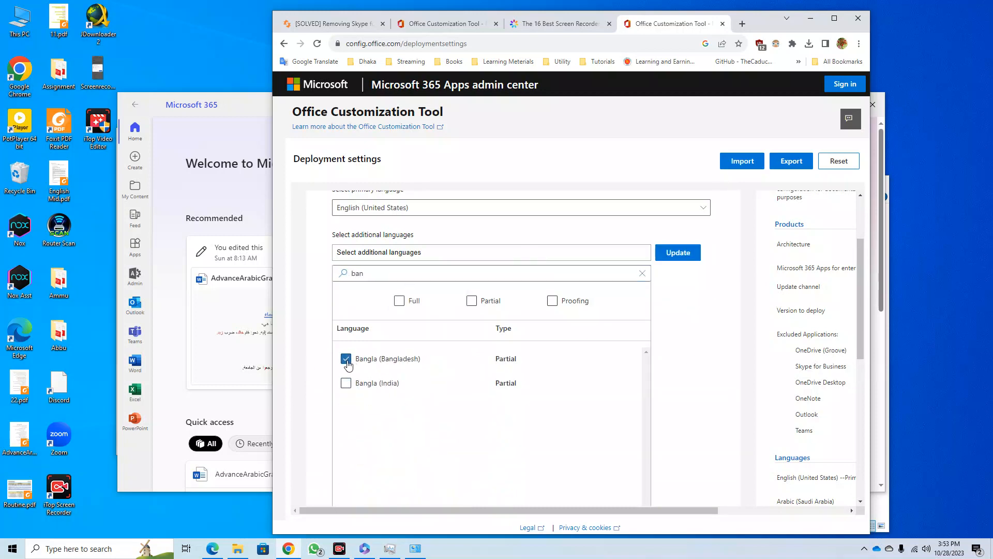
click(676, 253)
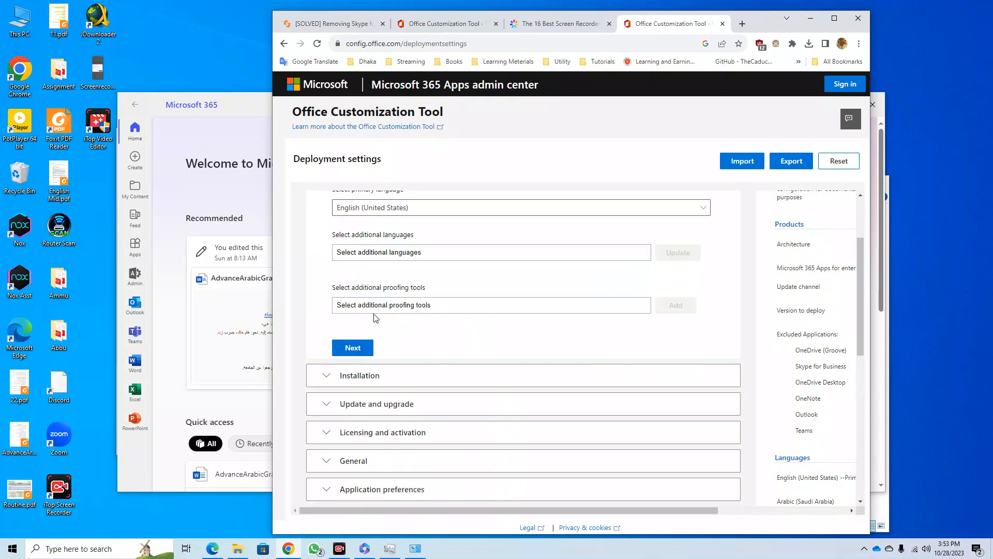
click(354, 348)
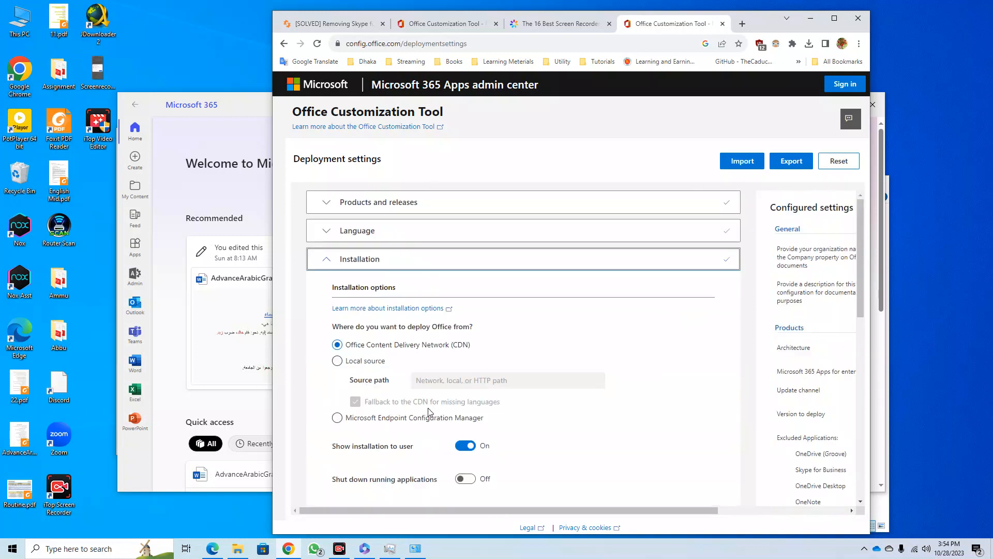
Step: Keep the installation shown to the user, with the Office CDN as source, and continue to the Update and upgrade section
scroll(417, 421, down, 2)
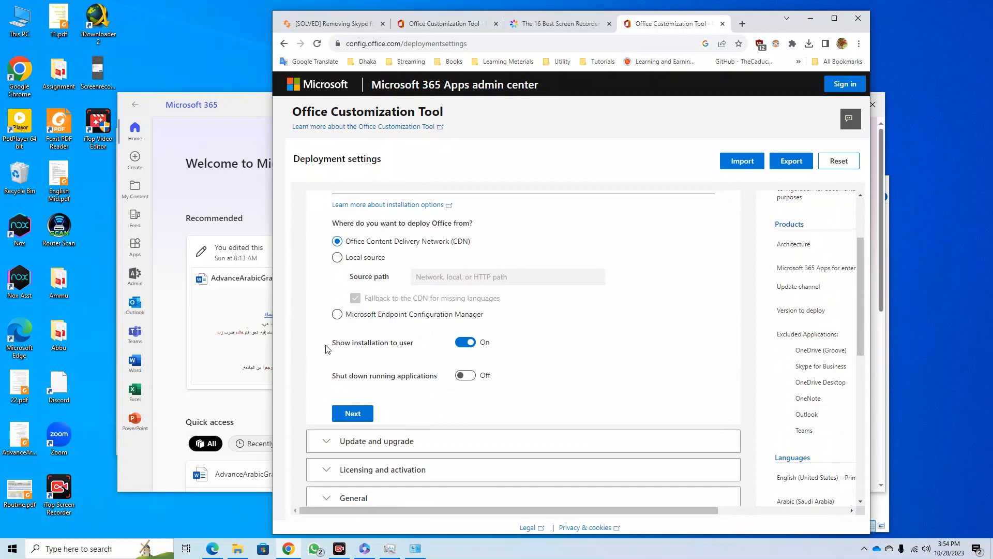
drag(326, 345, 439, 346)
click(524, 334)
click(467, 345)
click(468, 346)
click(357, 417)
Step: Examine the update source, automatic update check and MSI uninstall options in Update and upgrade, highlighting the relevant lines
scroll(355, 466, down, 2)
scroll(354, 466, up, 2)
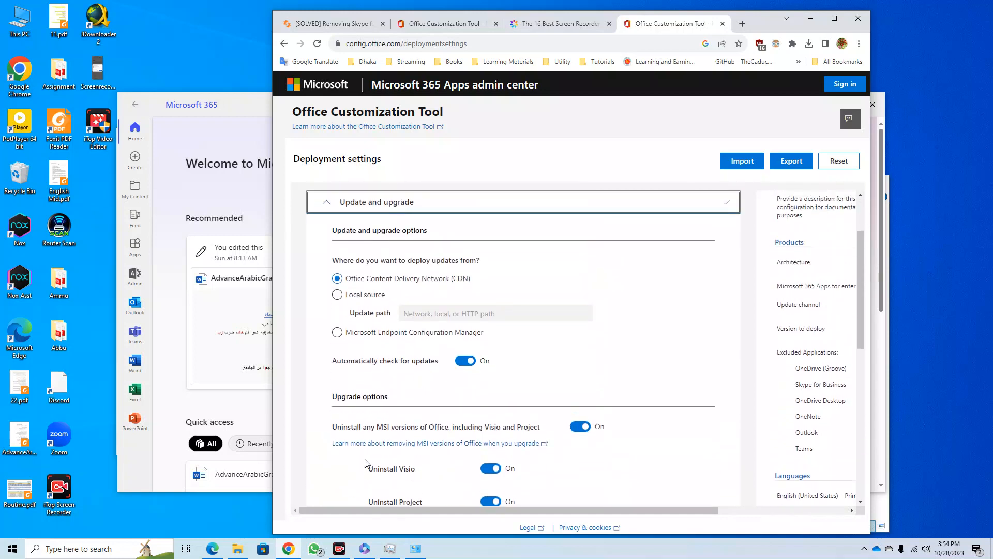
scroll(378, 445, down, 2)
scroll(356, 267, up, 2)
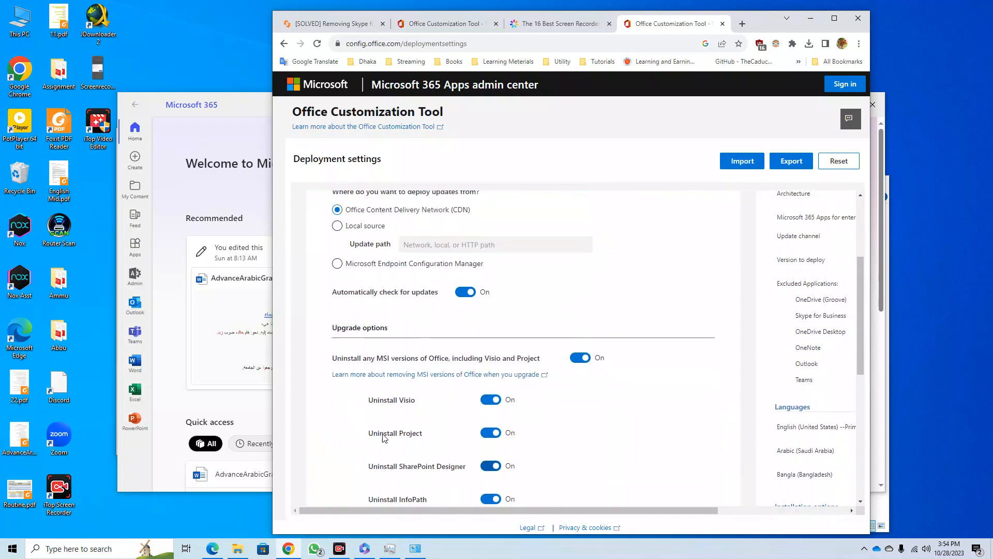
drag(332, 261, 414, 231)
click(528, 355)
drag(527, 355, 297, 284)
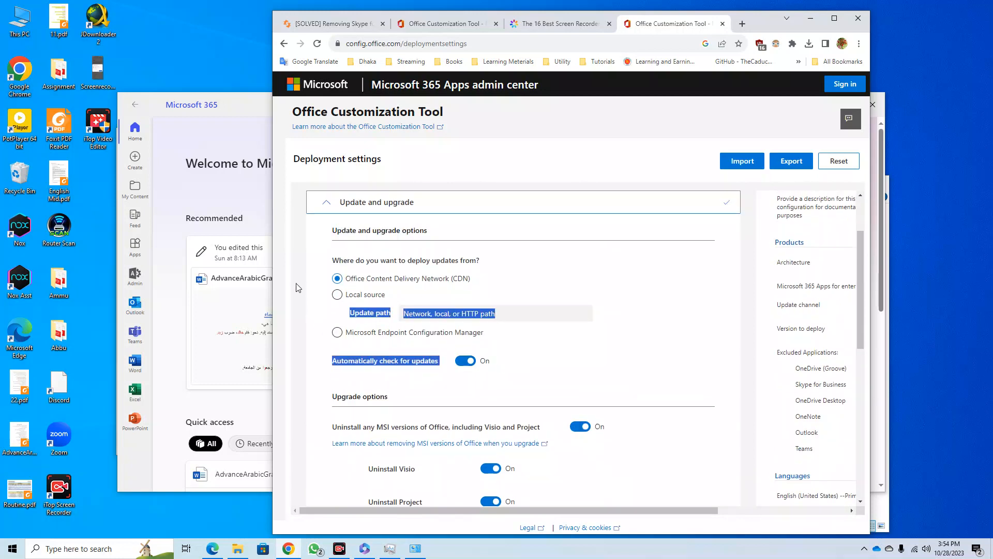
click(702, 407)
scroll(608, 427, down, 2)
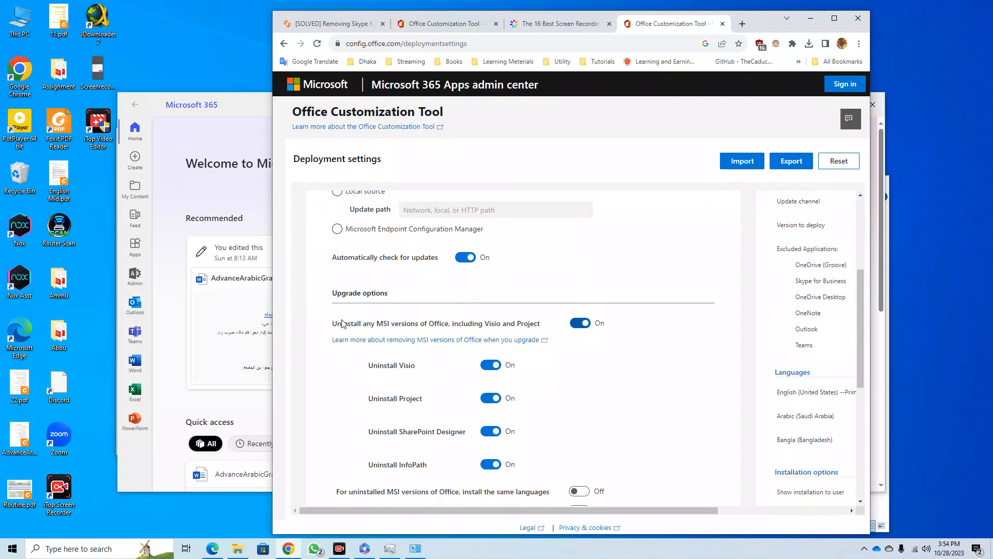
drag(341, 324, 579, 334)
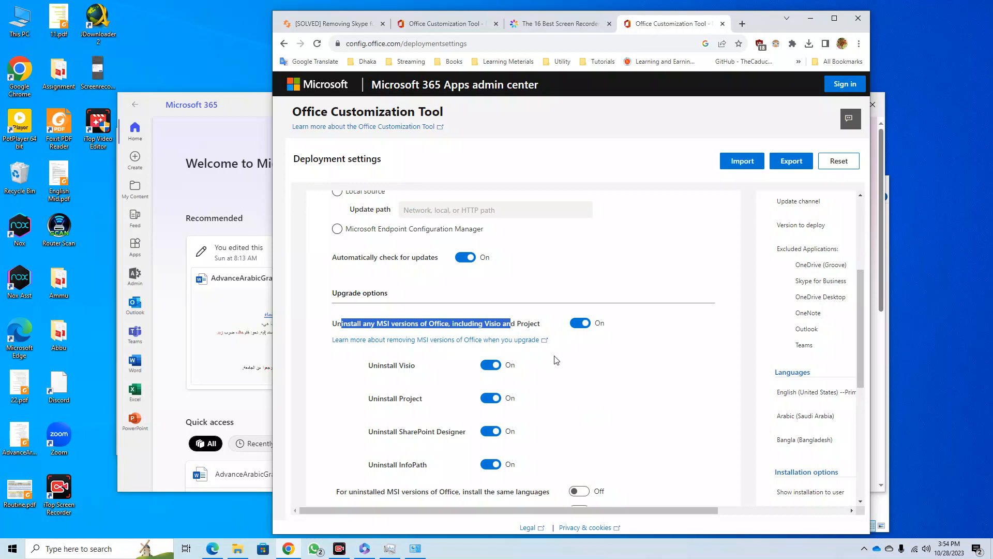
scroll(510, 362, down, 1)
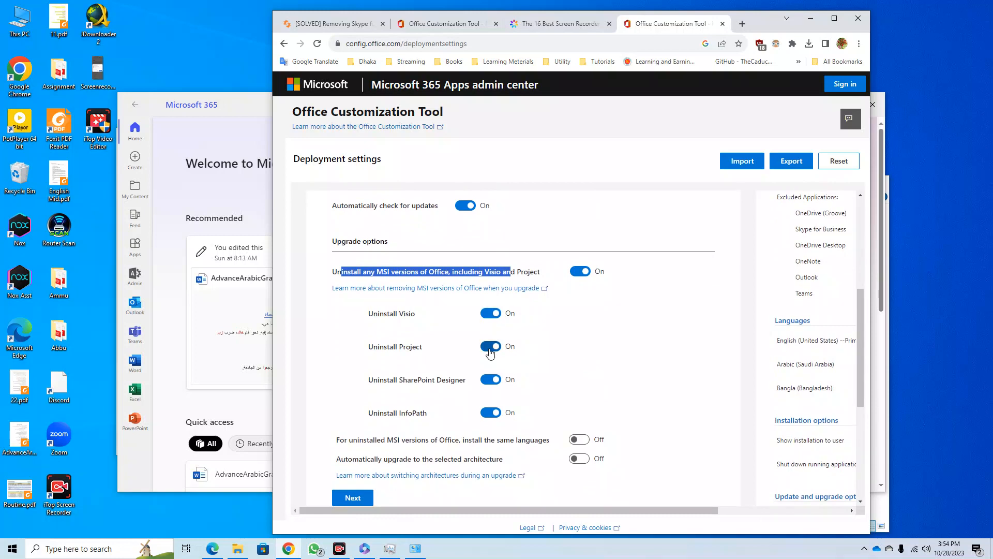
Step: Turn off uninstalling MSI versions of Office, including Visio and Project, and continue to the Licensing and activation section
click(611, 320)
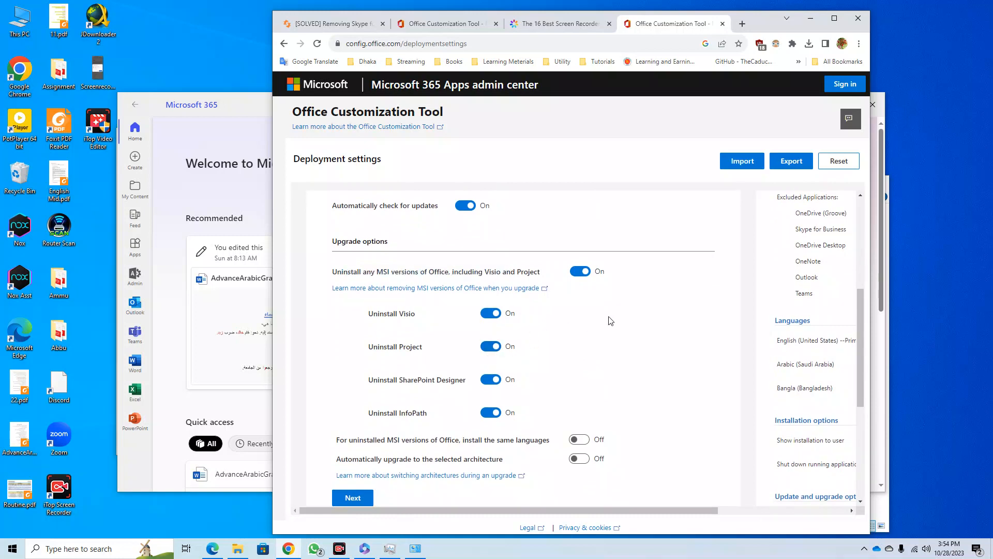
click(581, 272)
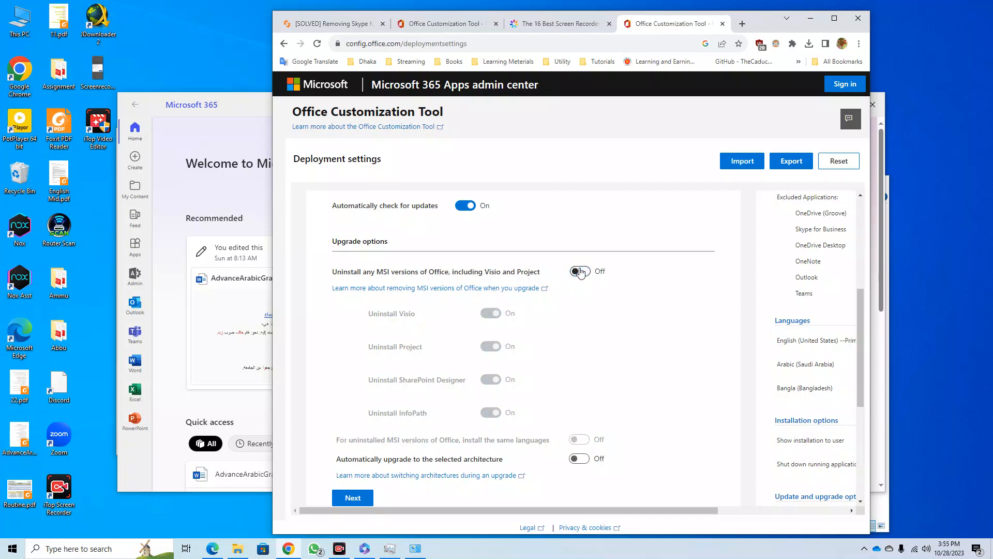
scroll(506, 344, down, 4)
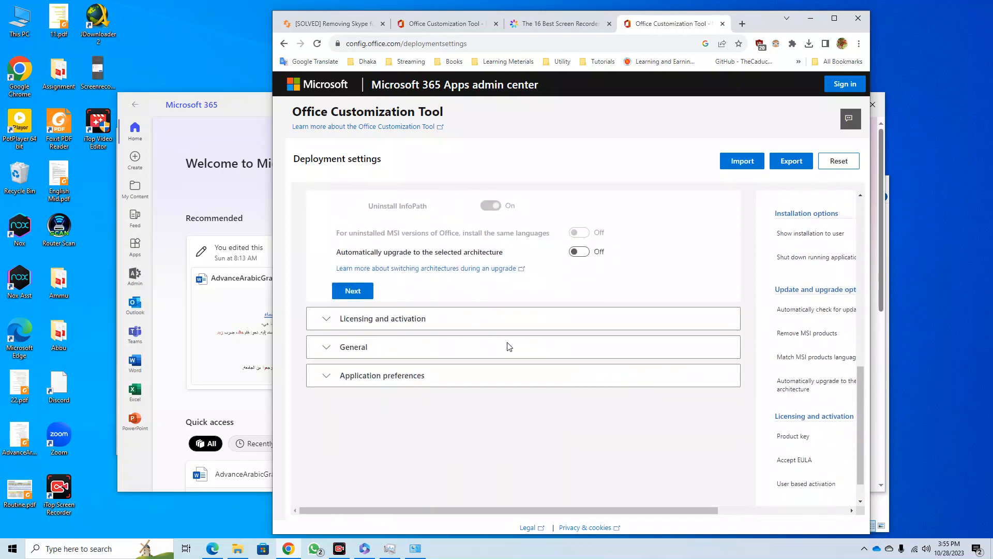
click(347, 295)
Step: Turn on automatic acceptance of the EULA, keep product activation User based, and continue to the General section
scroll(490, 399, down, 1)
scroll(490, 399, down, 2)
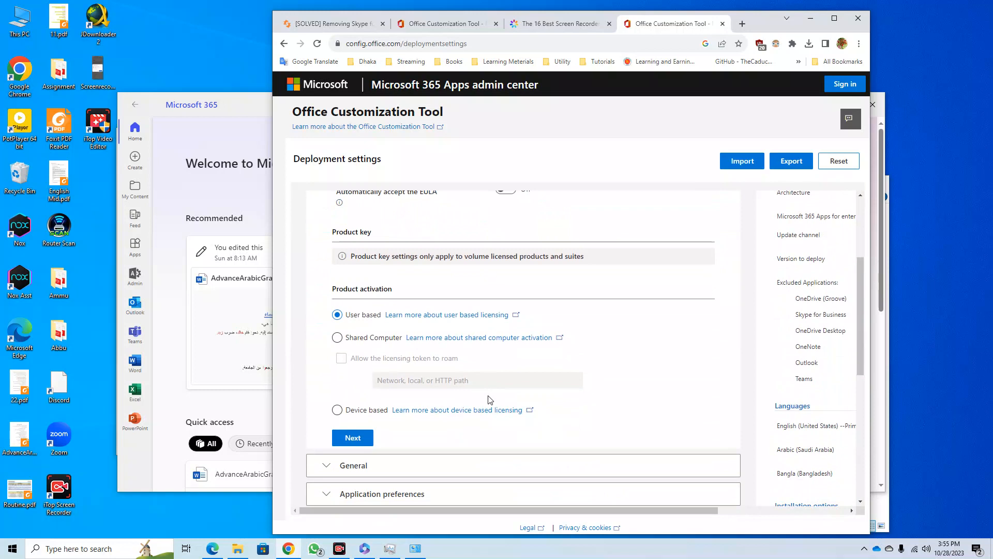
scroll(490, 399, up, 1)
click(505, 246)
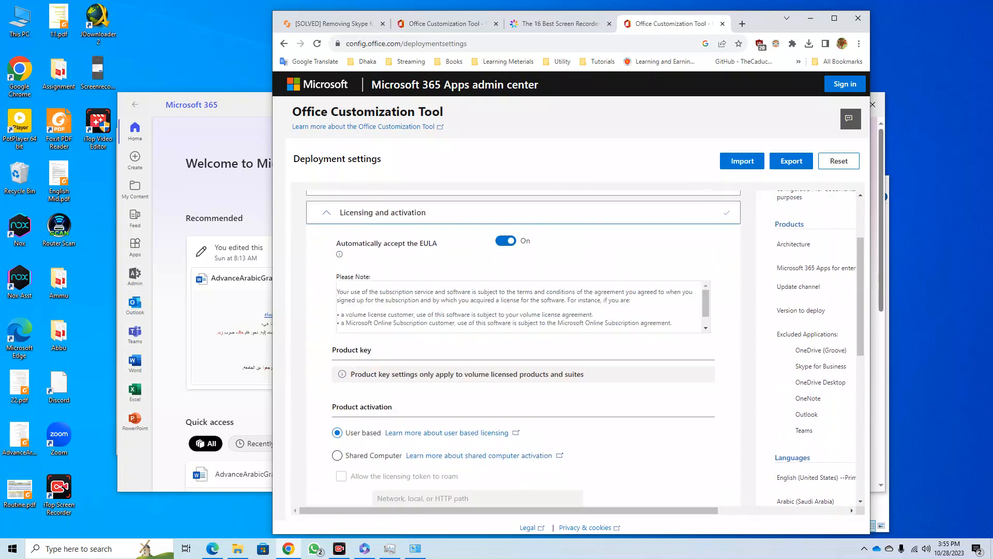
scroll(519, 306, down, 1)
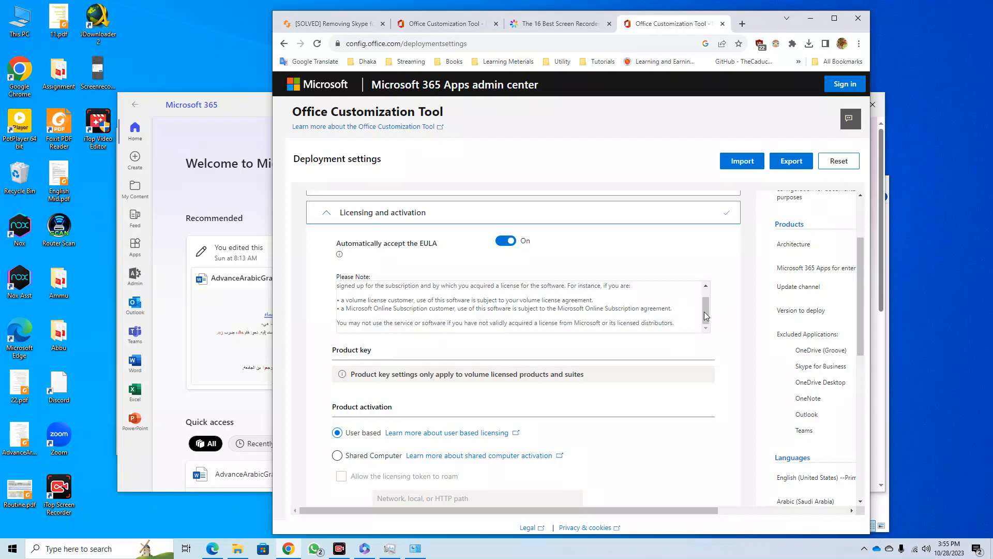
scroll(700, 295, up, 2)
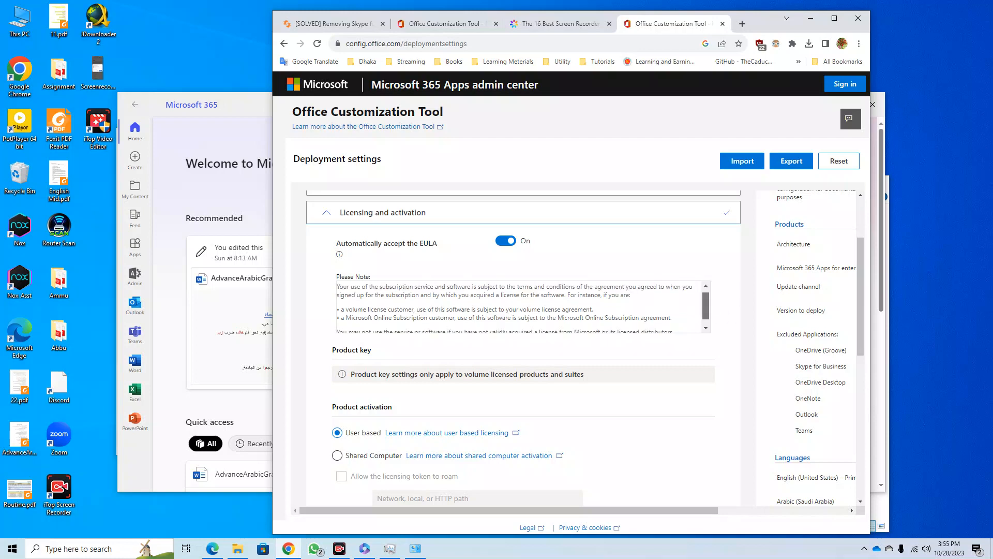
scroll(532, 317, down, 1)
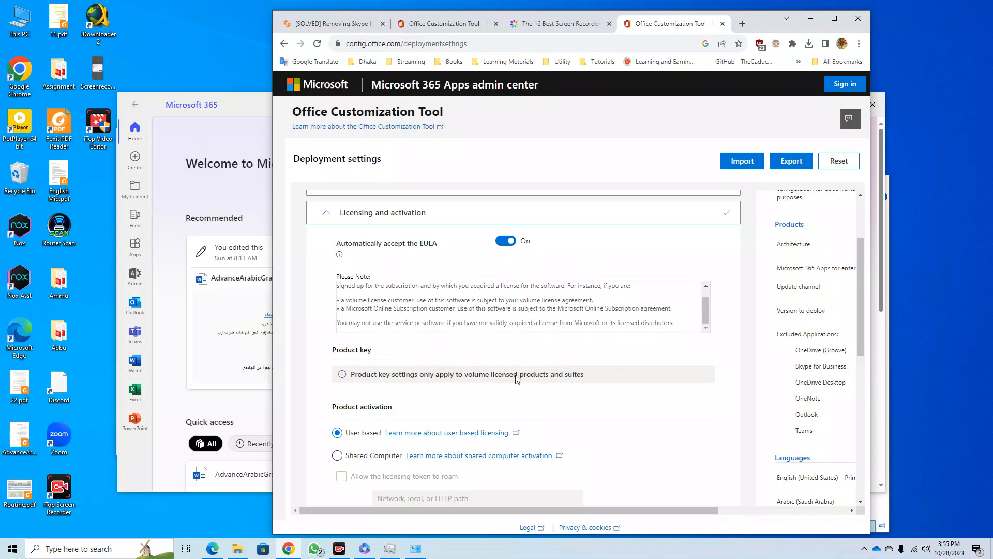
scroll(517, 379, down, 3)
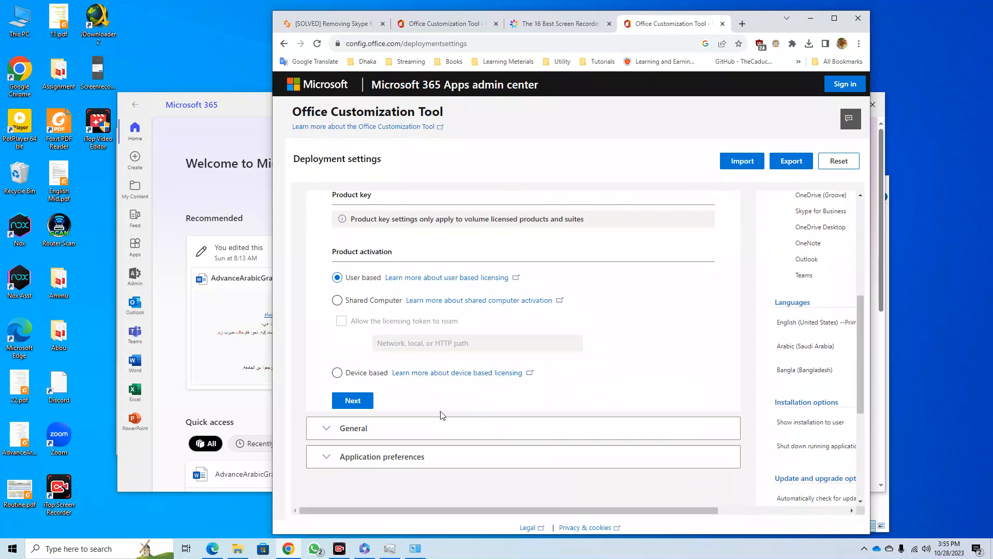
click(350, 401)
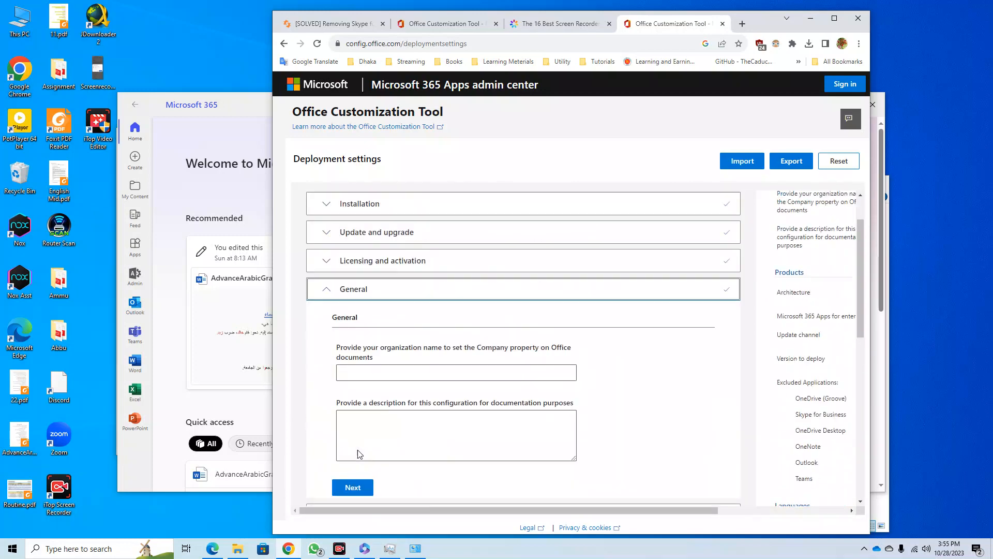
Step: Leave the organization name and configuration description blank and continue to the Application preferences section
scroll(337, 435, down, 2)
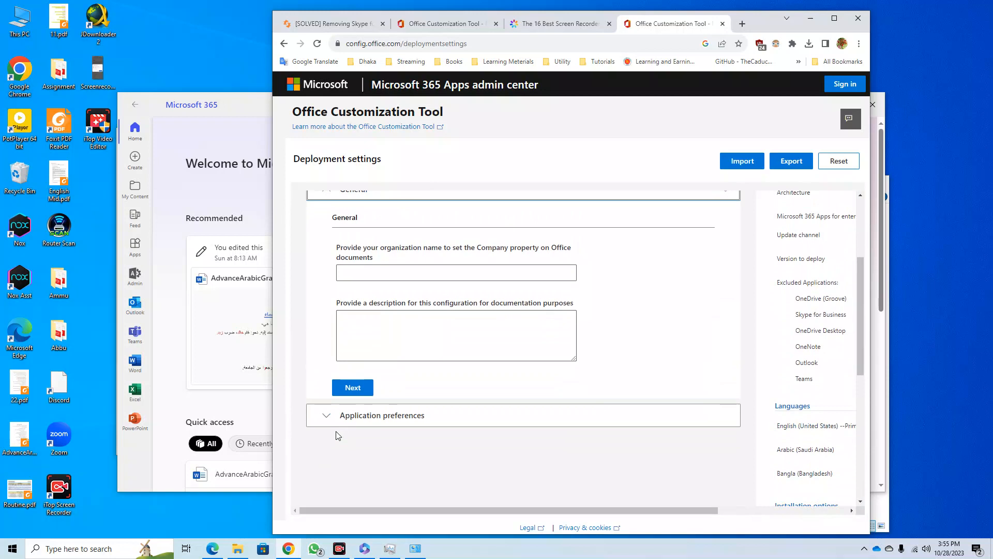
click(498, 272)
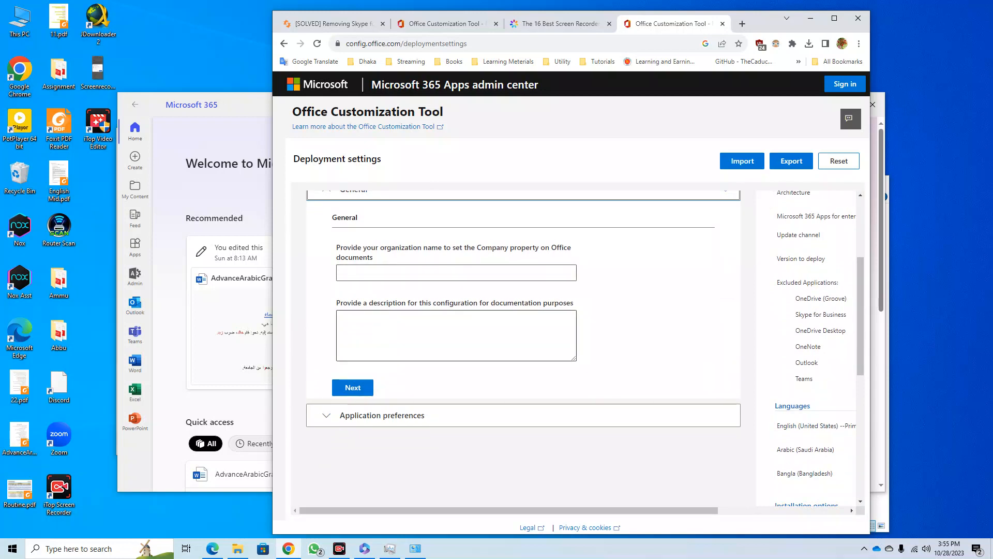
scroll(448, 368, up, 1)
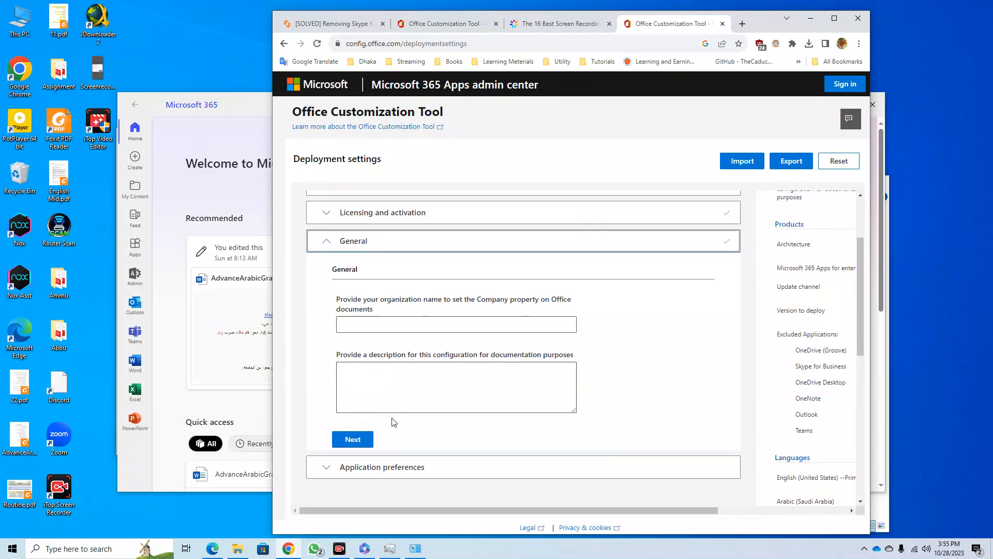
click(403, 327)
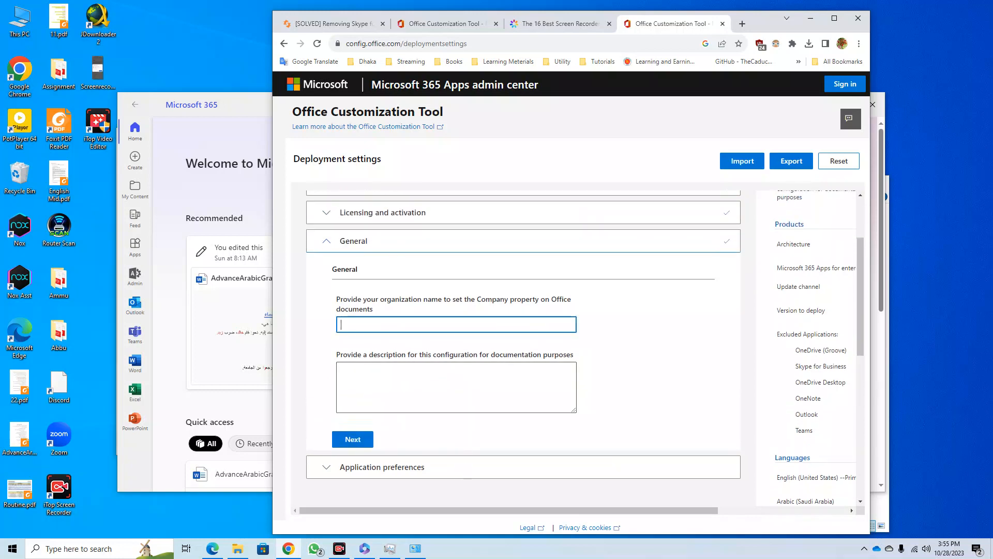
click(353, 440)
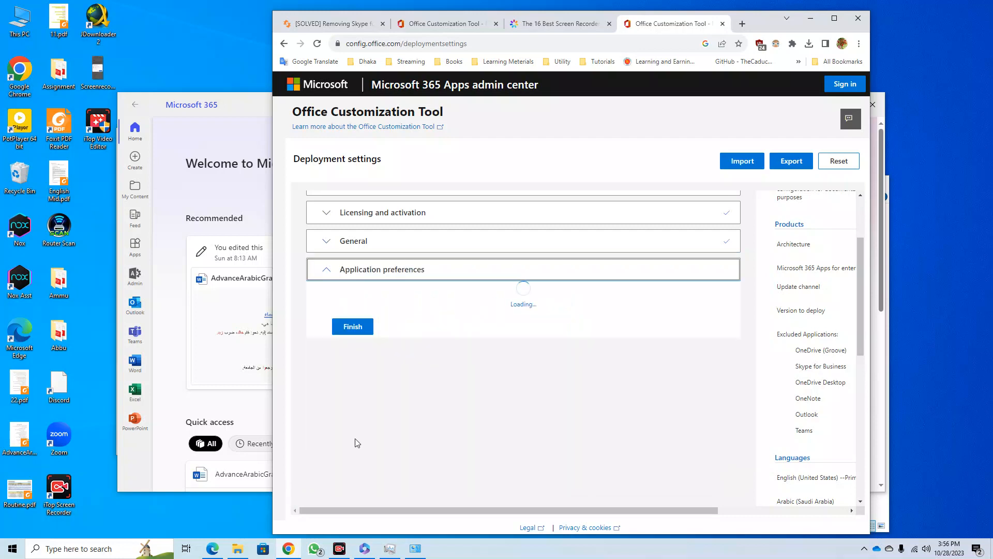
Step: Look through the application preferences list without changing any setting and finish the deployment configuration
scroll(397, 424, down, 4)
scroll(393, 444, up, 4)
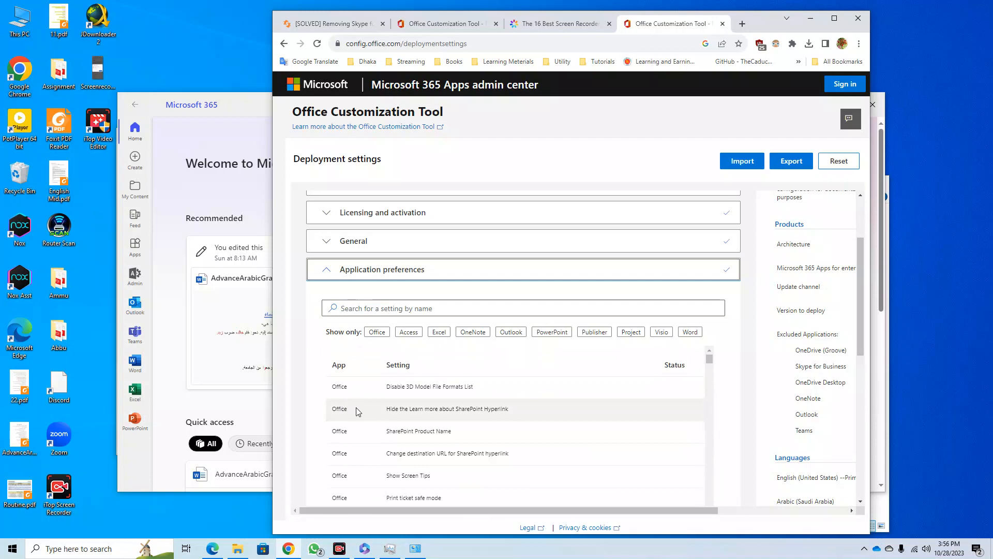
scroll(357, 413, down, 3)
scroll(357, 439, down, 3)
scroll(380, 436, down, 5)
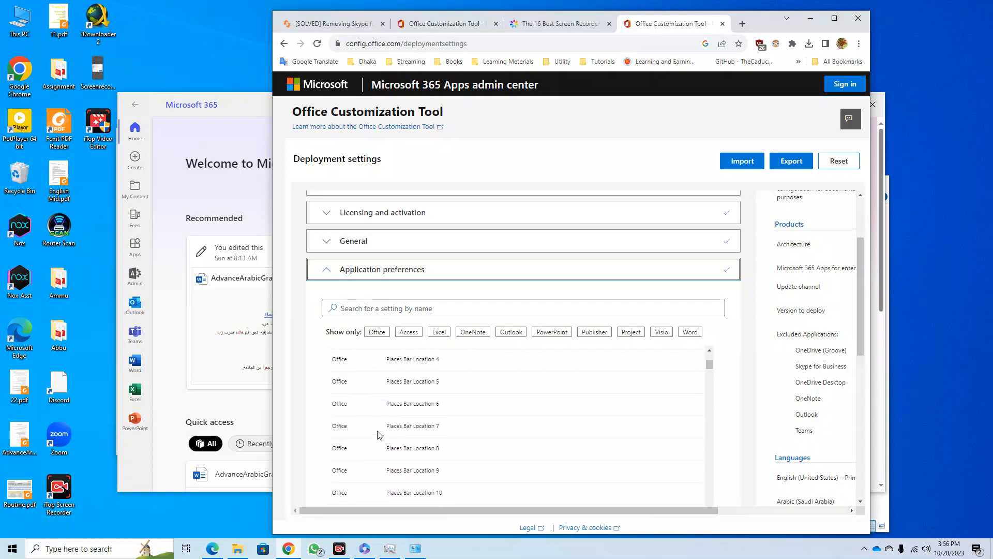
scroll(377, 440, down, 3)
scroll(267, 420, down, 4)
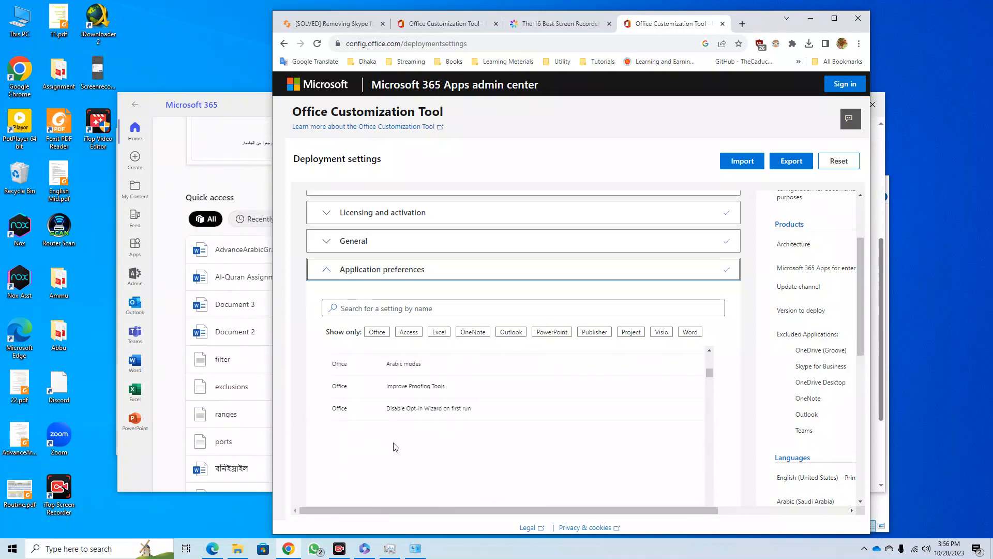
scroll(676, 425, down, 4)
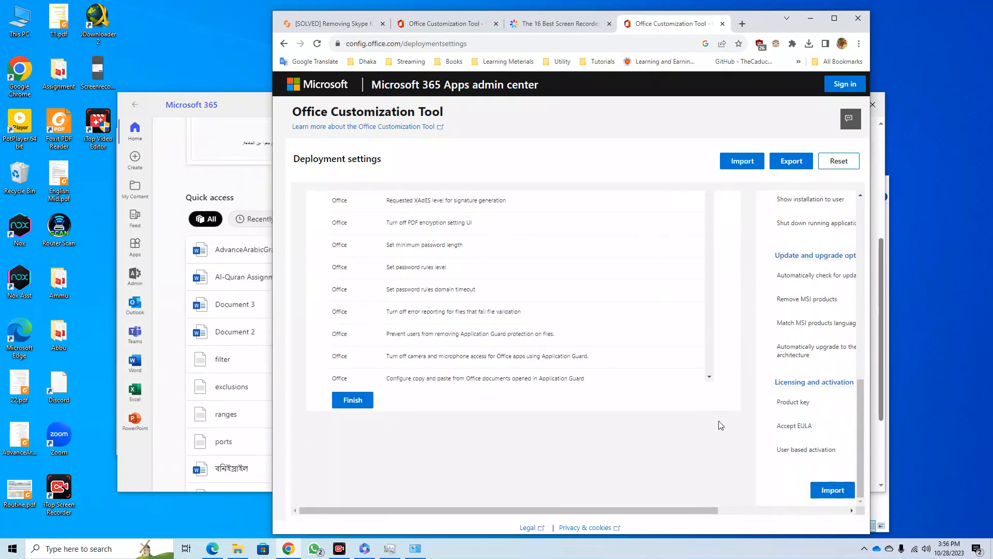
click(353, 402)
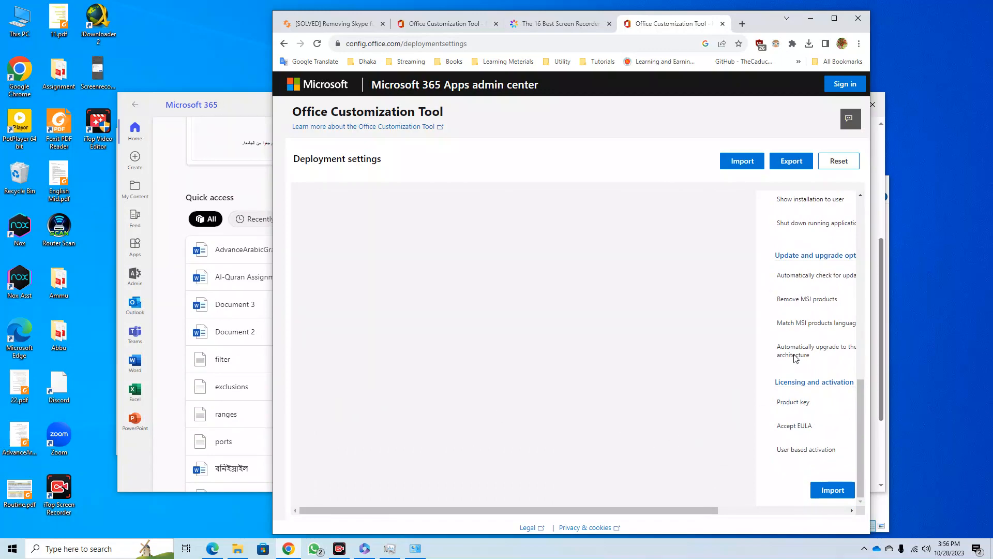
Step: Export the configuration to XML under the file name Configuration, keeping the current file format settings and accepting the license terms
click(833, 18)
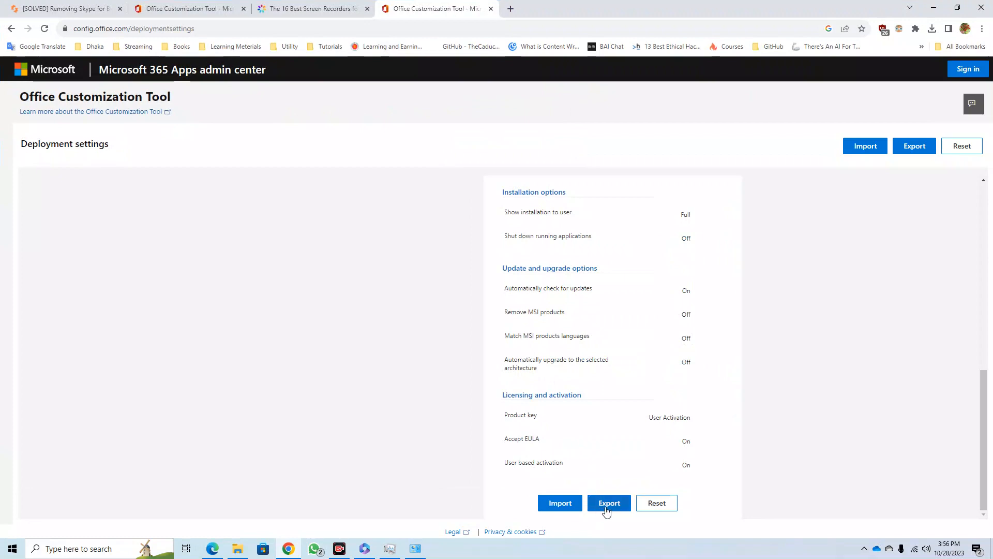
click(609, 509)
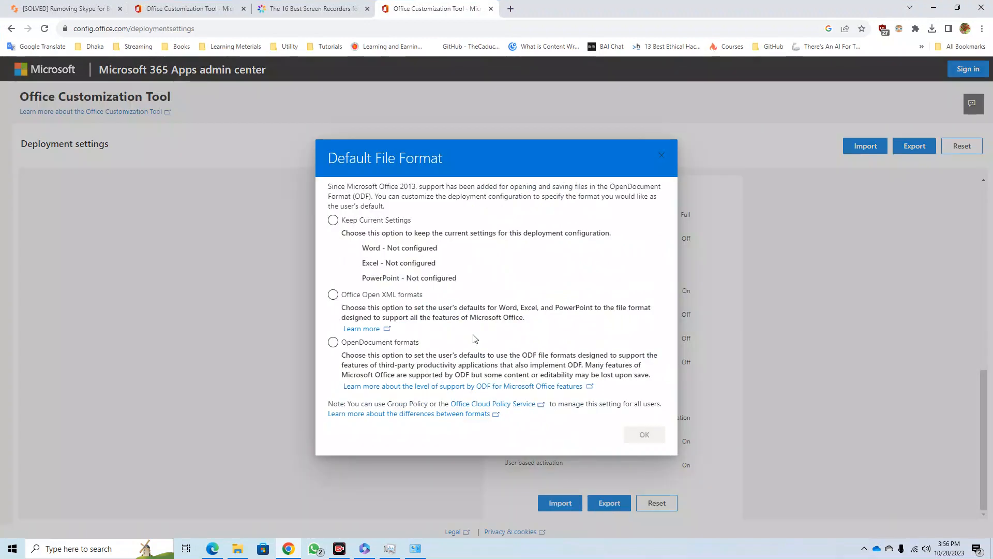
click(364, 225)
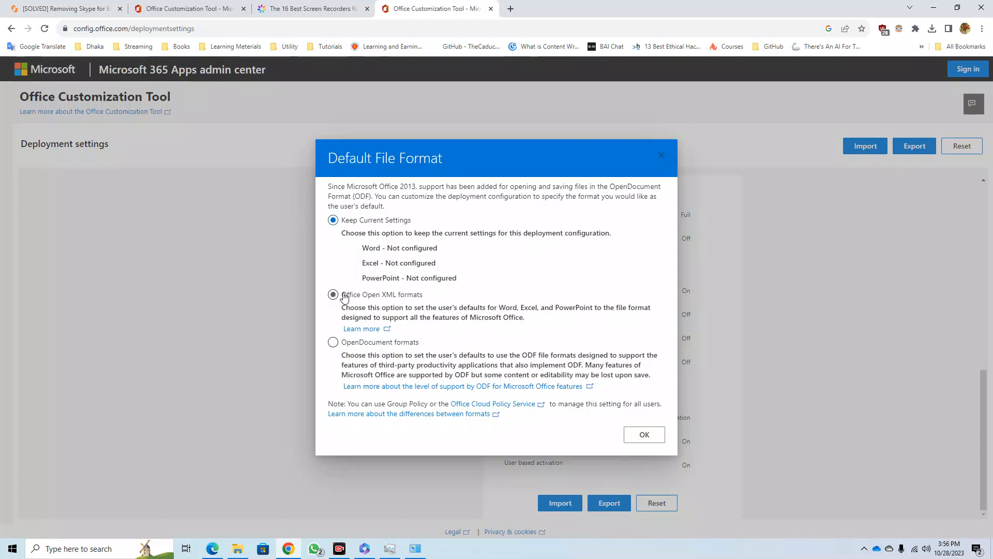
click(656, 443)
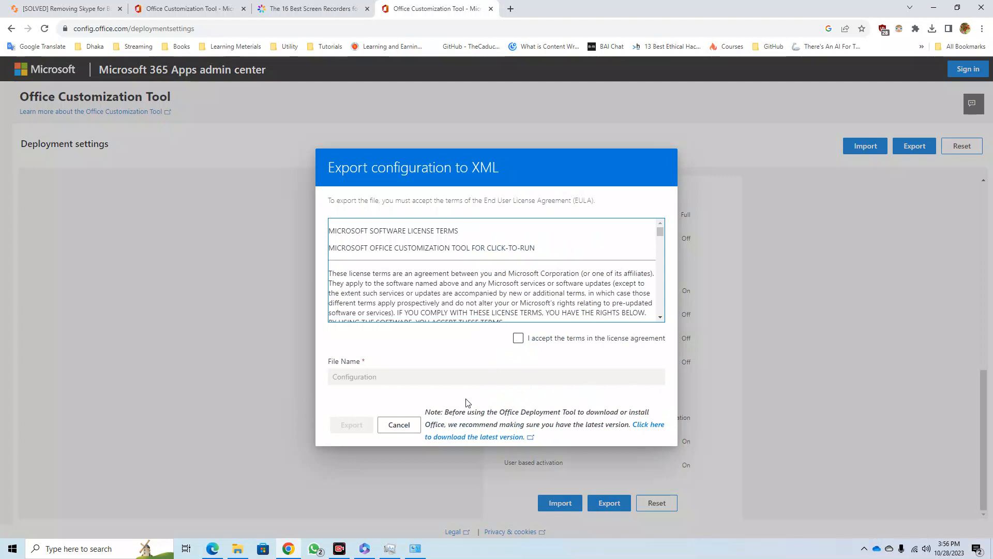
click(545, 340)
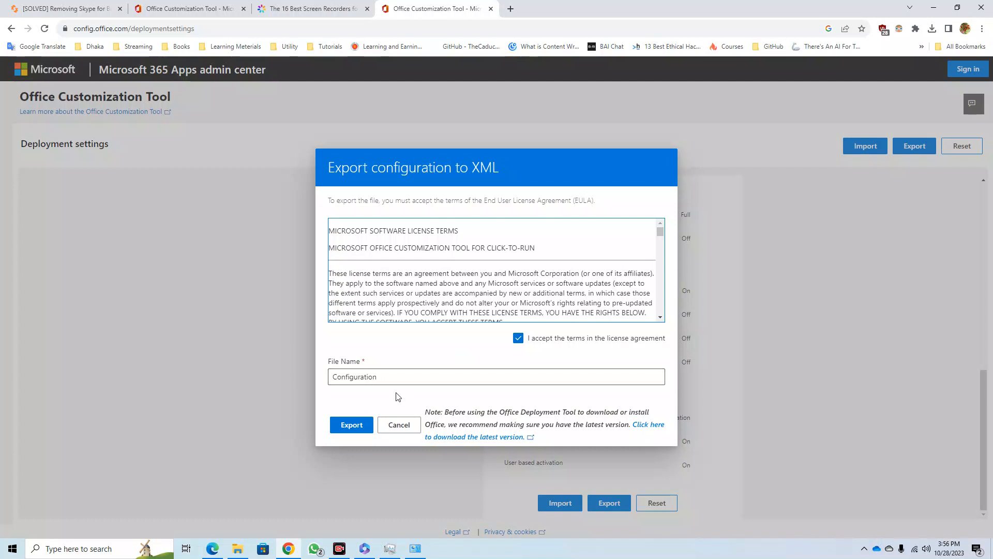
drag(393, 377, 296, 387)
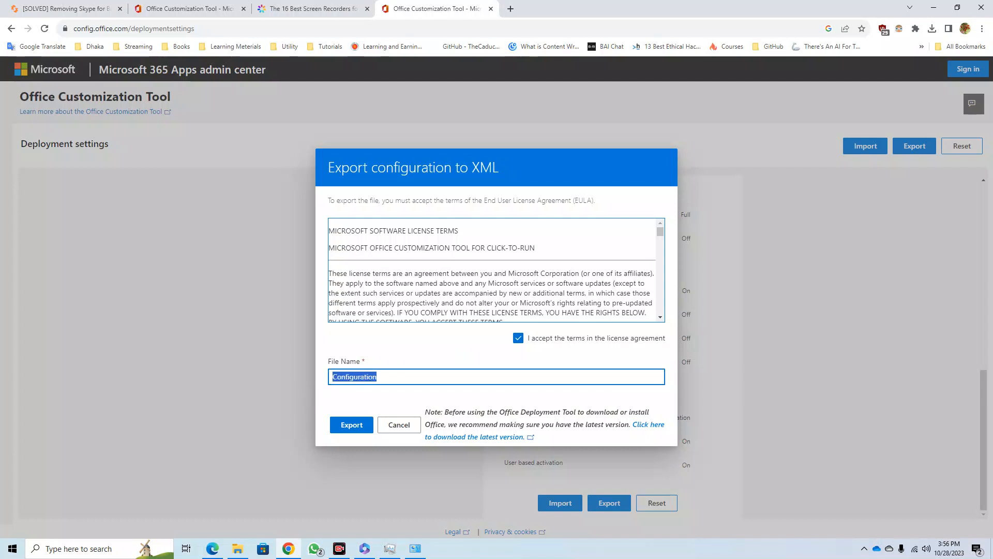
click(351, 422)
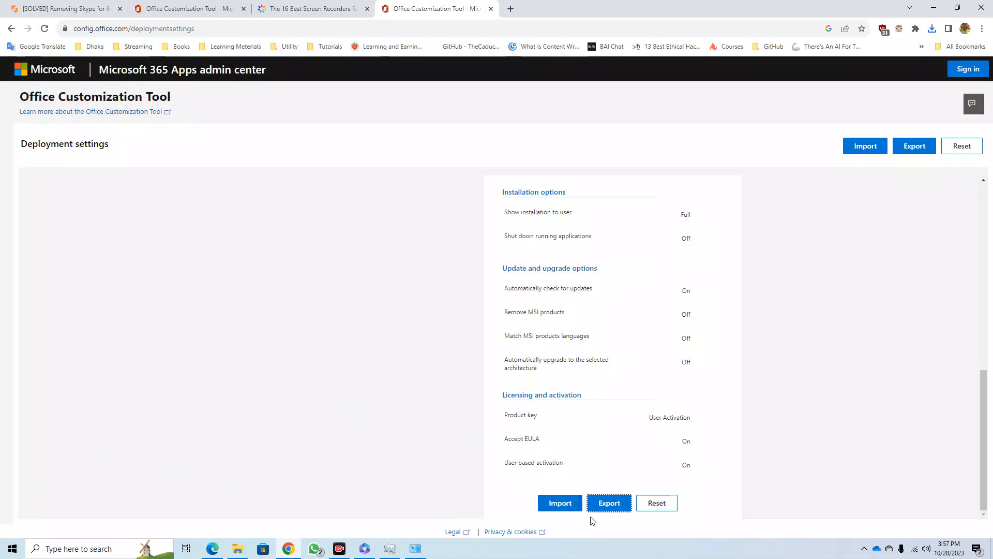
Step: Export the configuration to XML a second time with Keep Current Settings and the license terms accepted
click(609, 509)
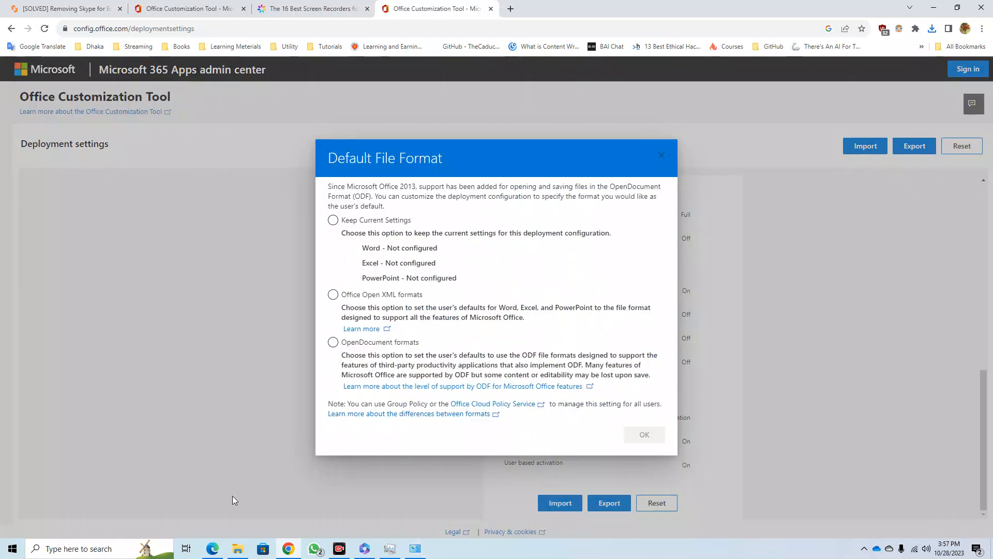
click(237, 548)
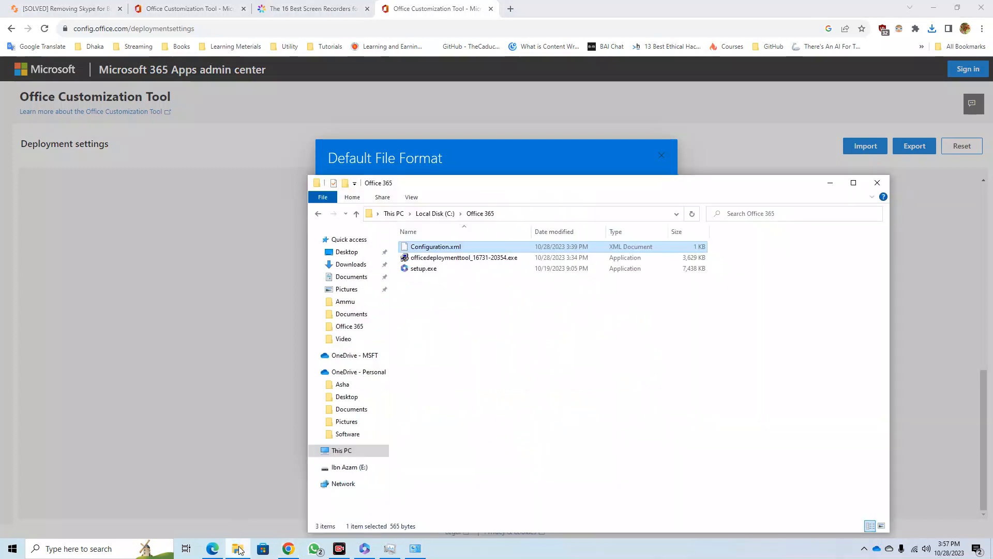
click(238, 548)
click(341, 222)
click(644, 435)
click(610, 503)
click(553, 340)
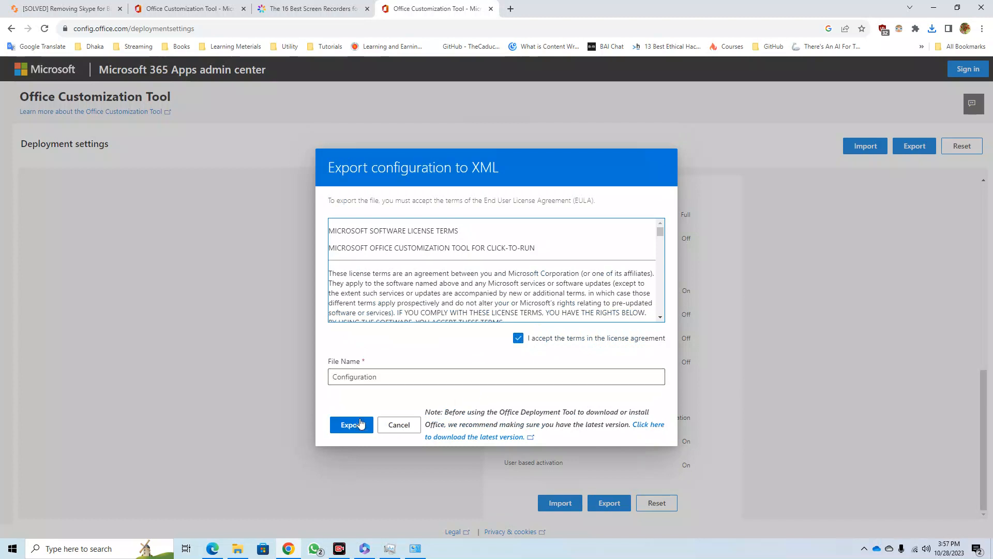
click(352, 424)
Step: Show the downloaded Configuration.xml in its Downloads folder and delete the duplicate Configuration (1).xml
scroll(705, 243, up, 5)
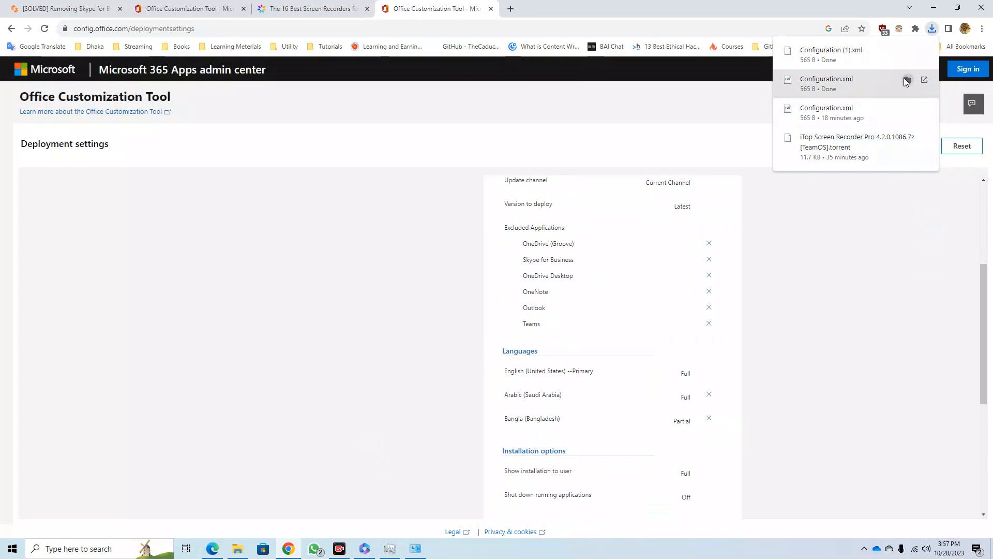
click(906, 80)
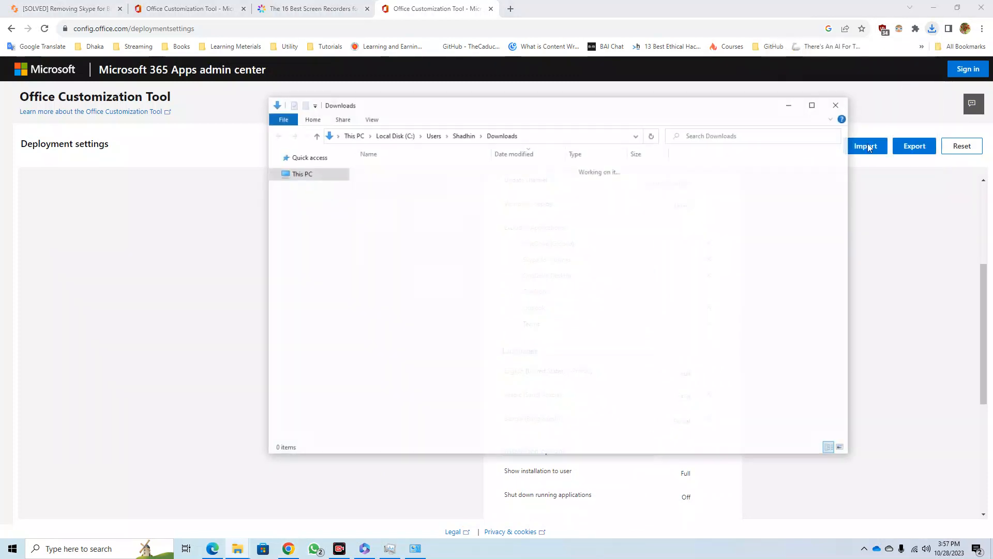
click(450, 184)
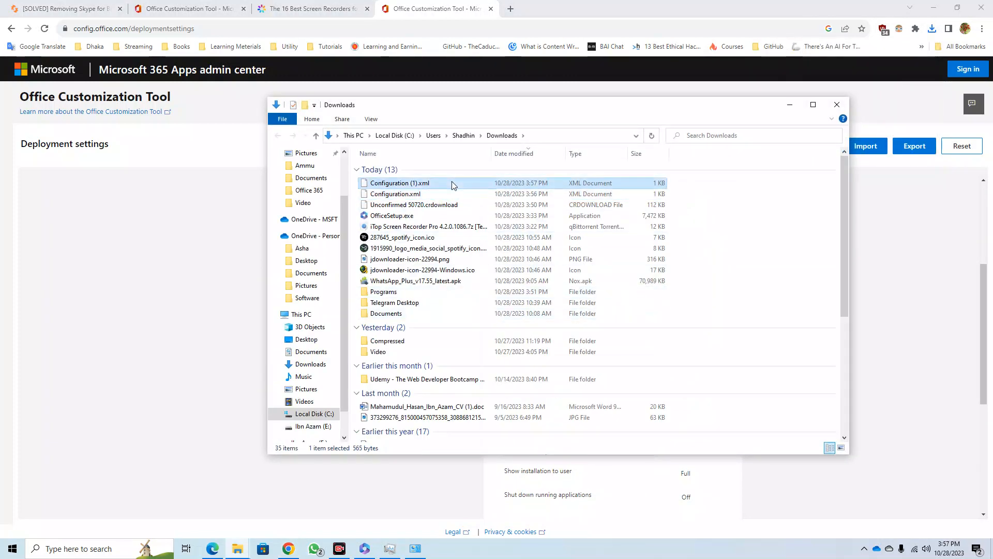
key(Delete)
Step: Move Configuration.xml from Downloads into the Office Install folder on Local Disk (C:)
right_click(431, 184)
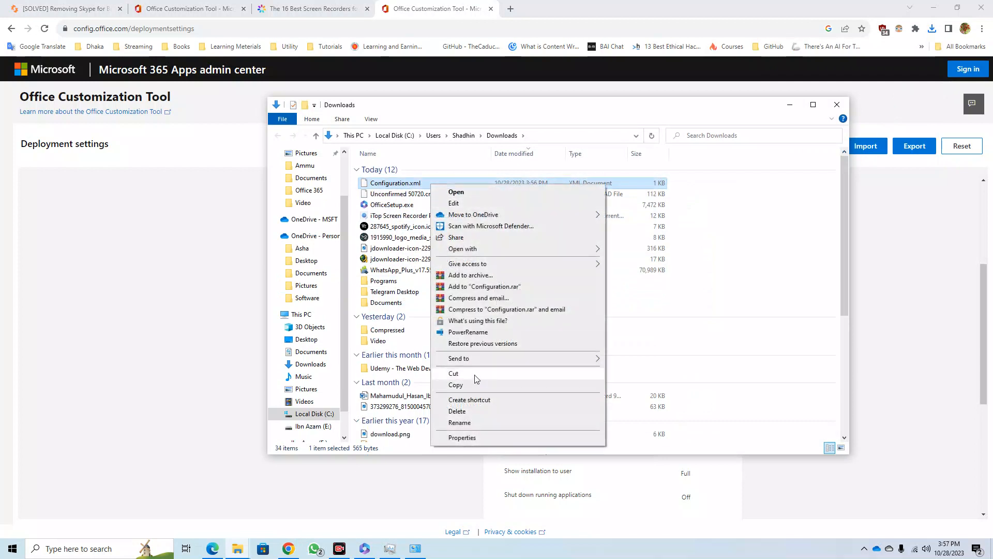
click(454, 374)
scroll(312, 415, down, 1)
scroll(312, 416, up, 1)
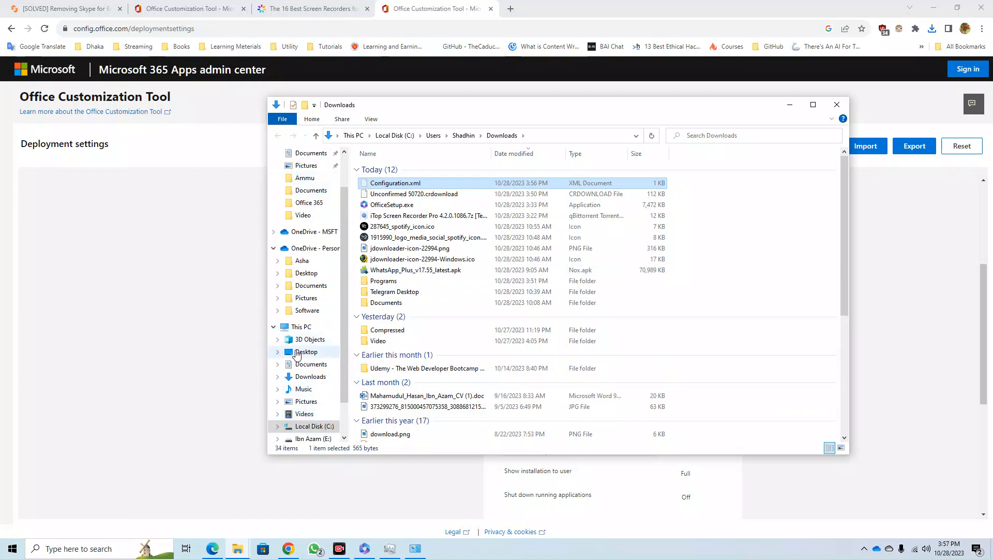
click(297, 354)
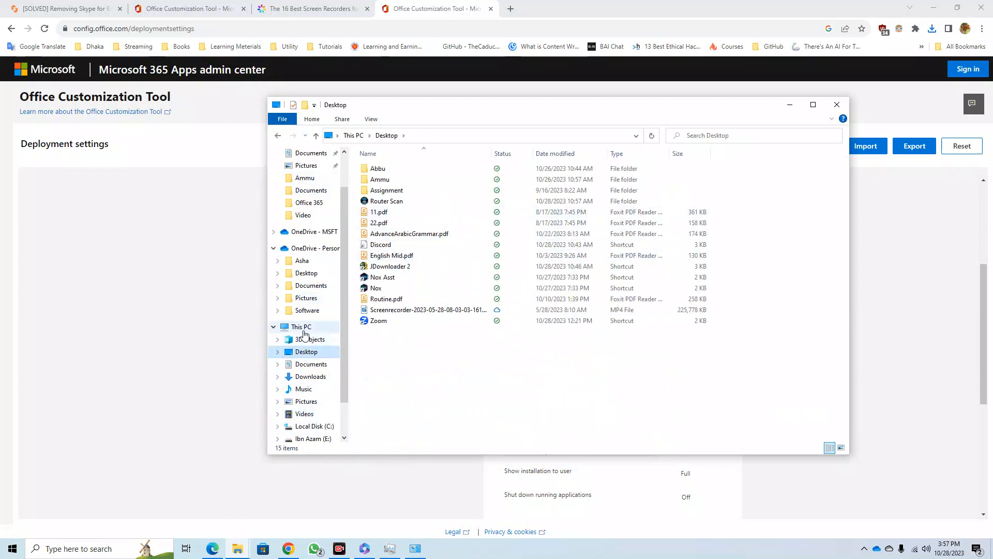
click(302, 327)
double_click(412, 288)
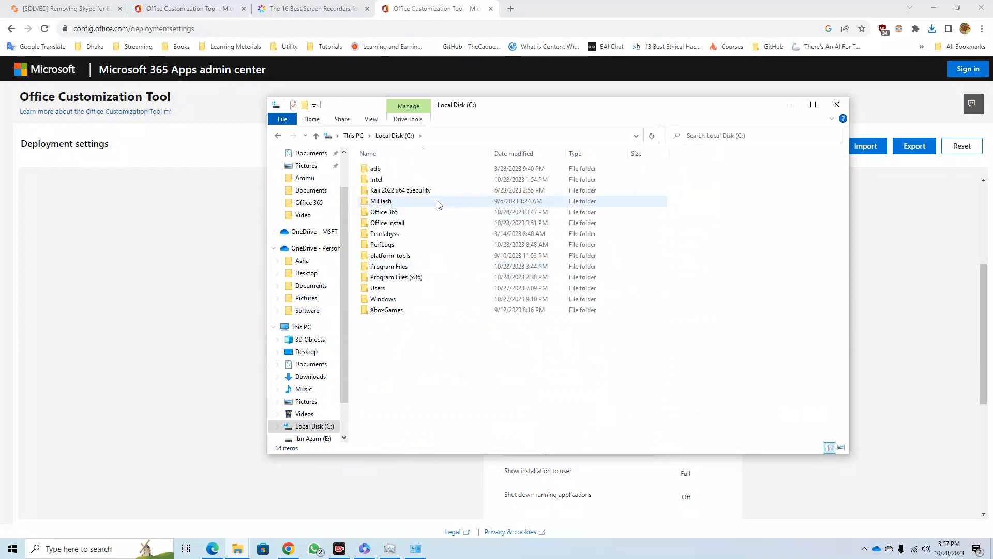
double_click(425, 224)
right_click(426, 262)
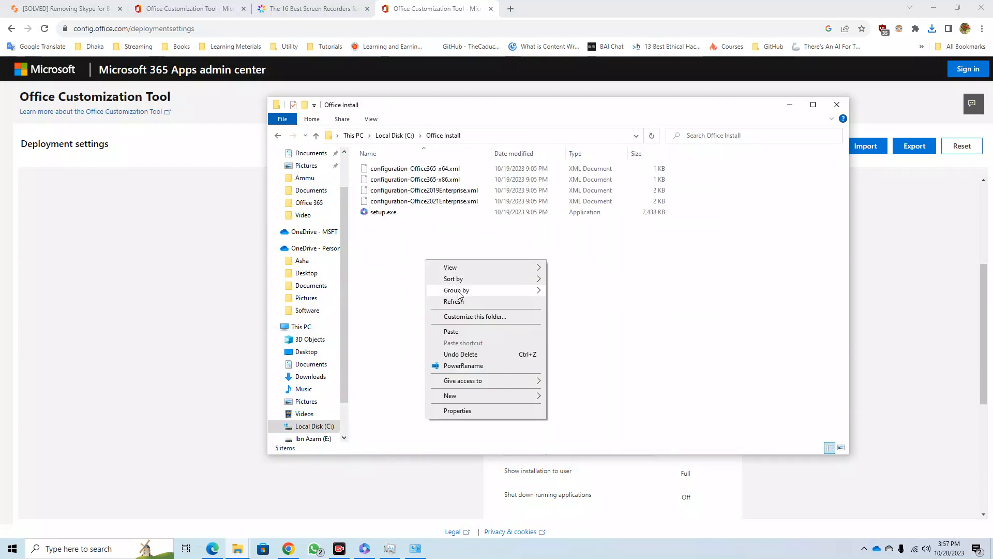
click(465, 335)
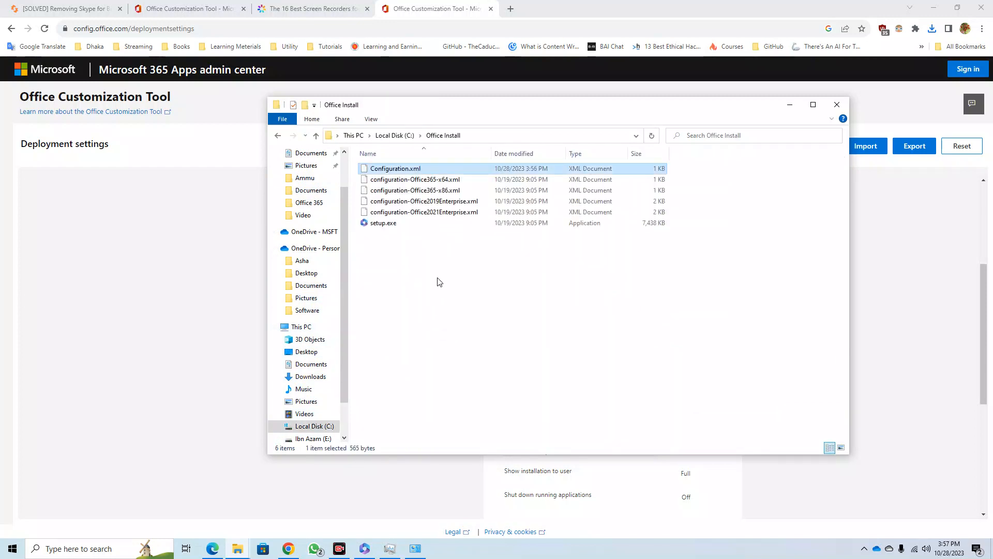
Step: Open configuration-Office365-x64.xml in Notepad, examine its client edition, channel and product entries, and close the file
double_click(457, 181)
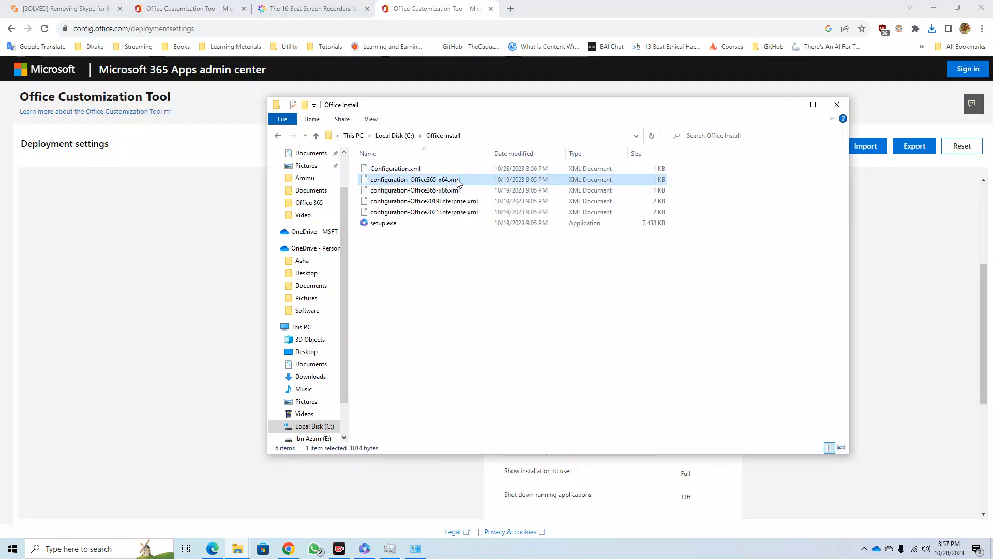
click(440, 291)
click(522, 388)
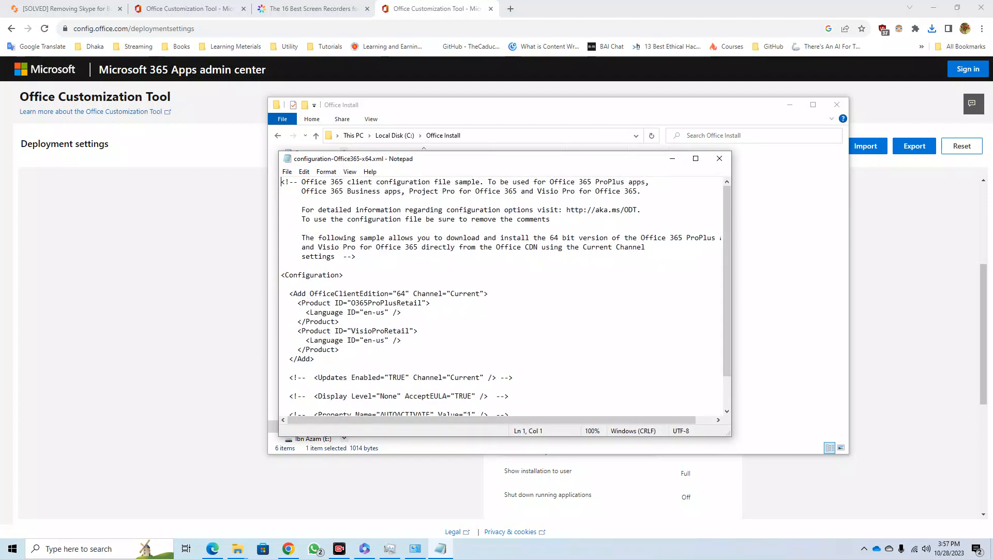
drag(397, 293, 483, 294)
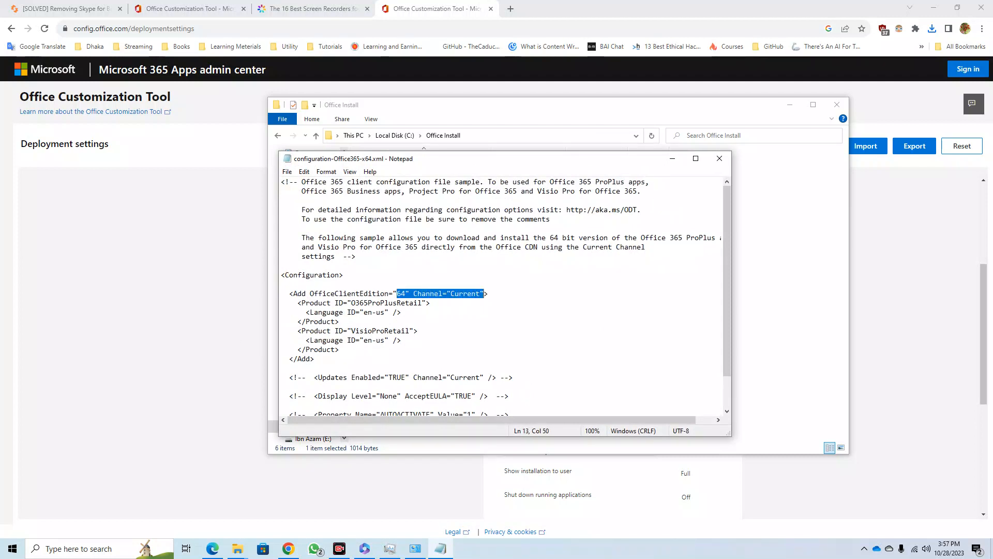
click(340, 321)
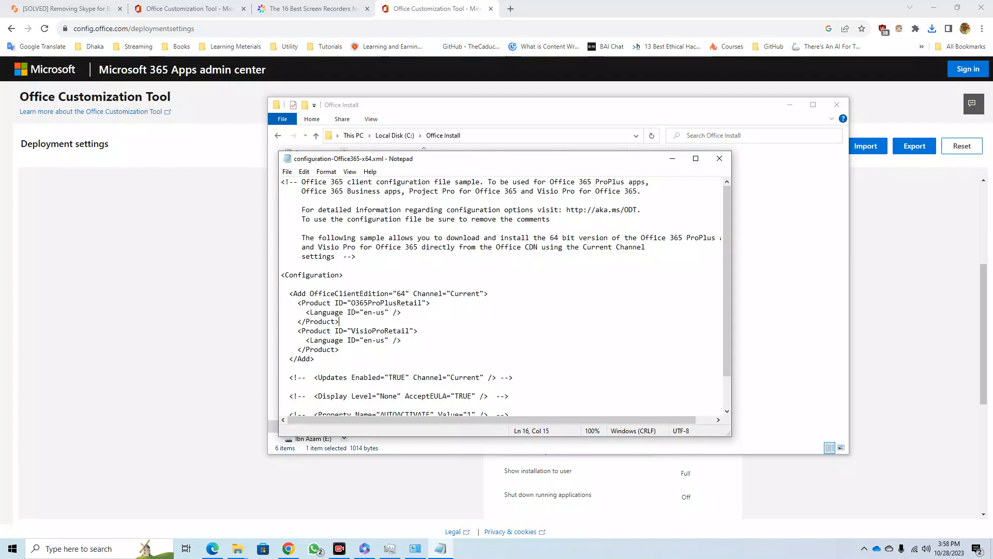
drag(418, 331, 355, 331)
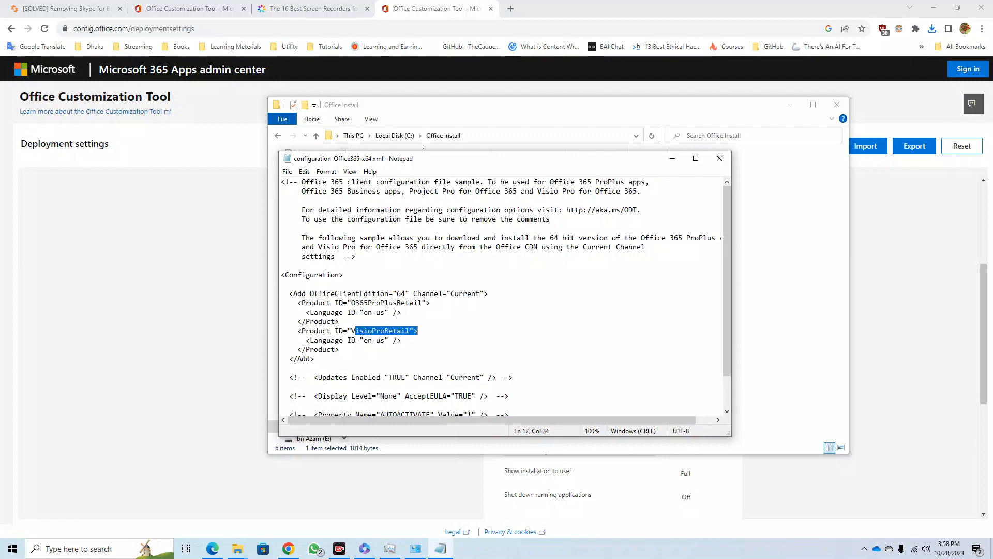
click(355, 331)
scroll(465, 310, down, 2)
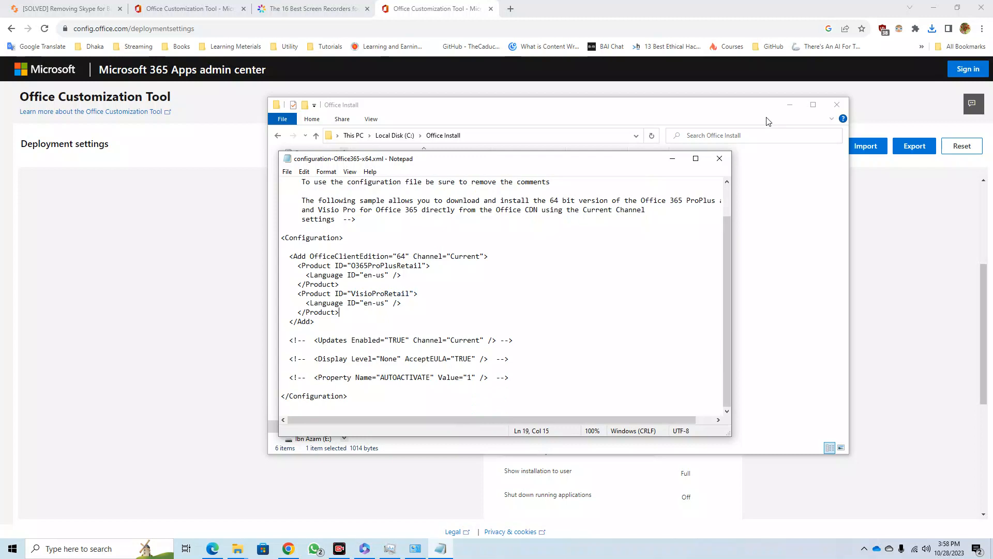
click(719, 157)
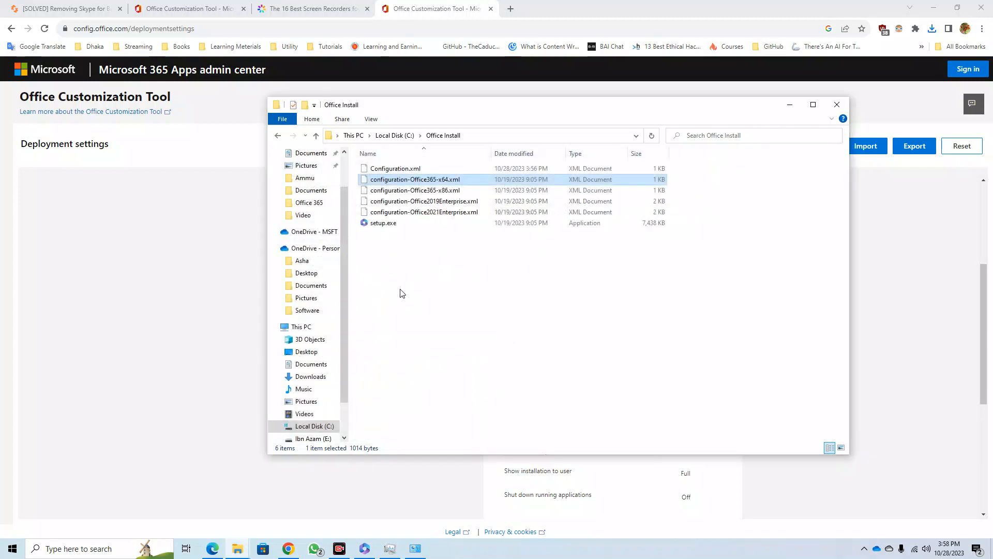
Step: Open Configuration.xml in Notepad and examine its client edition, channel, product ID and language entries
double_click(403, 170)
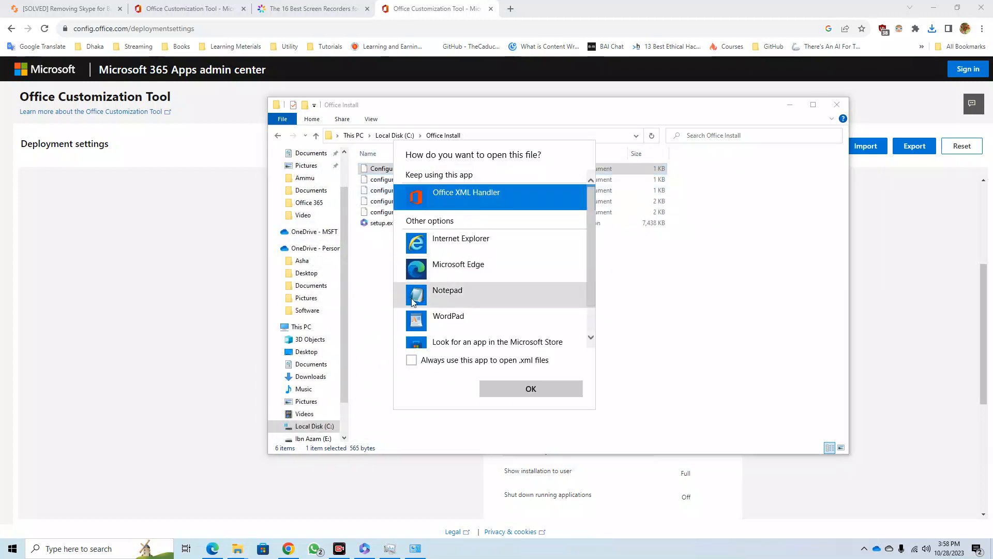
click(434, 295)
click(527, 387)
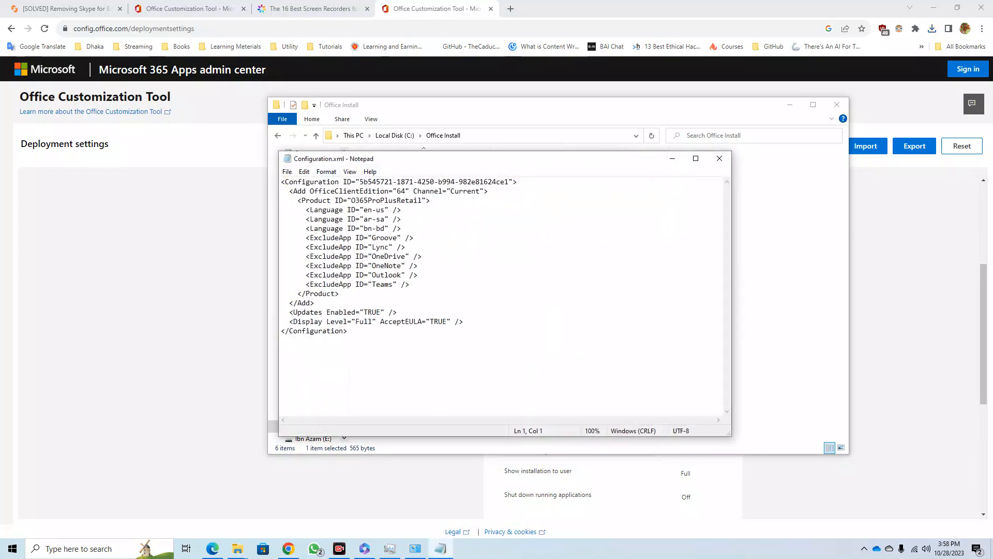
drag(318, 190, 410, 190)
double_click(409, 191)
click(409, 191)
drag(343, 200, 418, 200)
click(406, 219)
drag(309, 210, 398, 218)
click(402, 228)
drag(410, 238, 306, 219)
click(403, 228)
Step: Go through the ExcludeApp entries in Configuration.xml from Groove to Teams
drag(306, 237, 377, 237)
double_click(380, 247)
double_click(380, 247)
drag(405, 247, 306, 247)
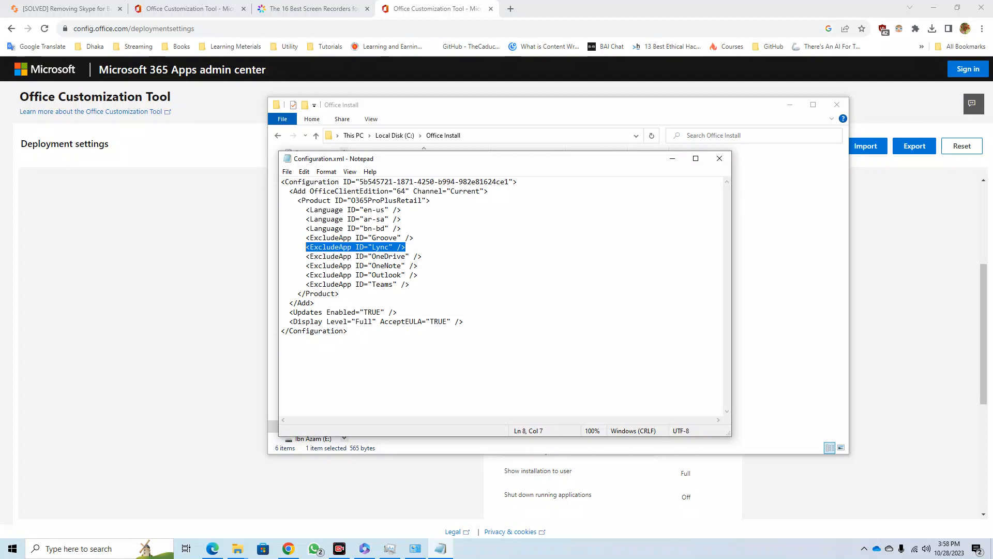
drag(422, 256, 385, 256)
click(401, 266)
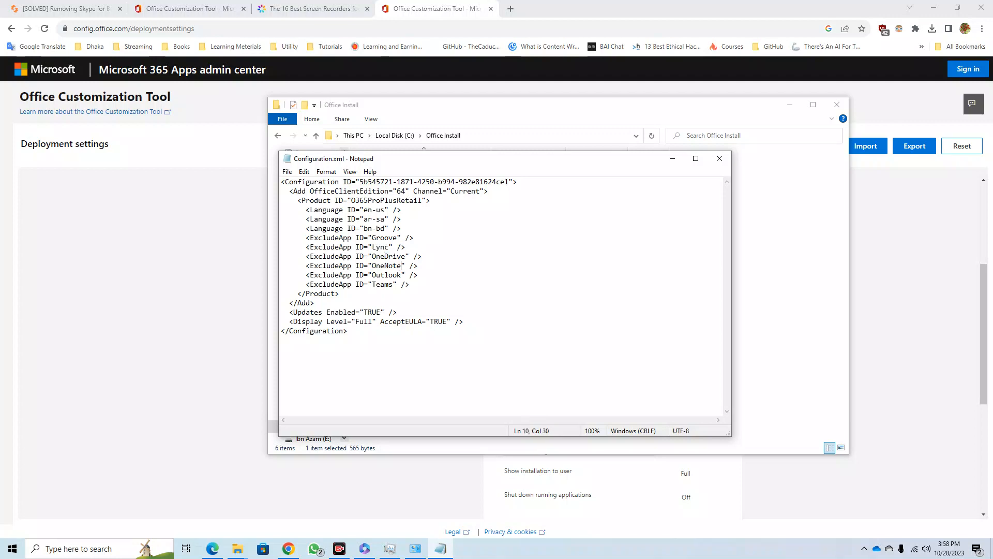
double_click(386, 274)
click(383, 284)
Step: Check the Display Level and AcceptEULA attributes in Configuration.xml and close the file without changing it
mouse_move(376, 321)
mouse_down()
mouse_move(290, 321)
mouse_move(398, 312)
mouse_move(458, 331)
mouse_move(385, 322)
mouse_up()
click(372, 321)
double_click(372, 322)
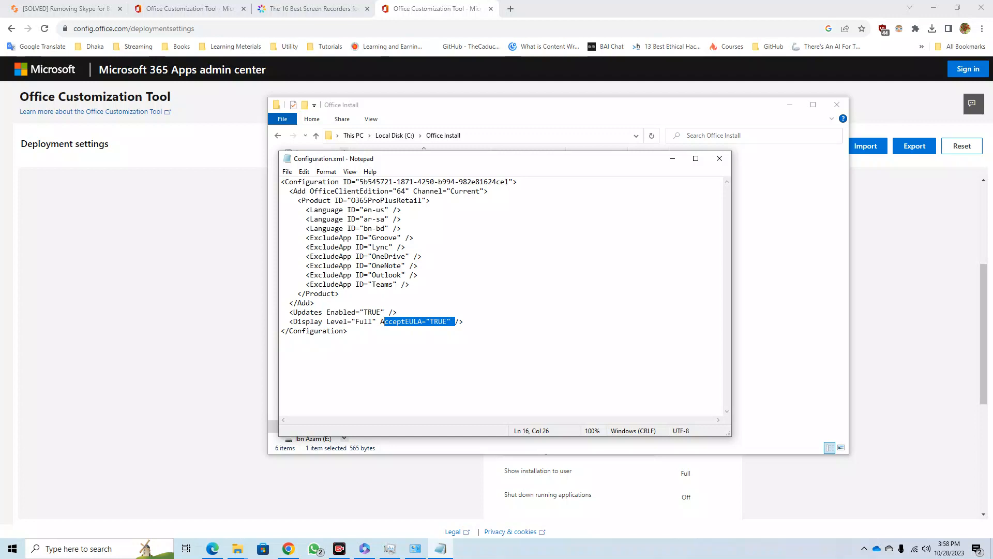
click(347, 331)
drag(385, 321, 439, 321)
click(348, 331)
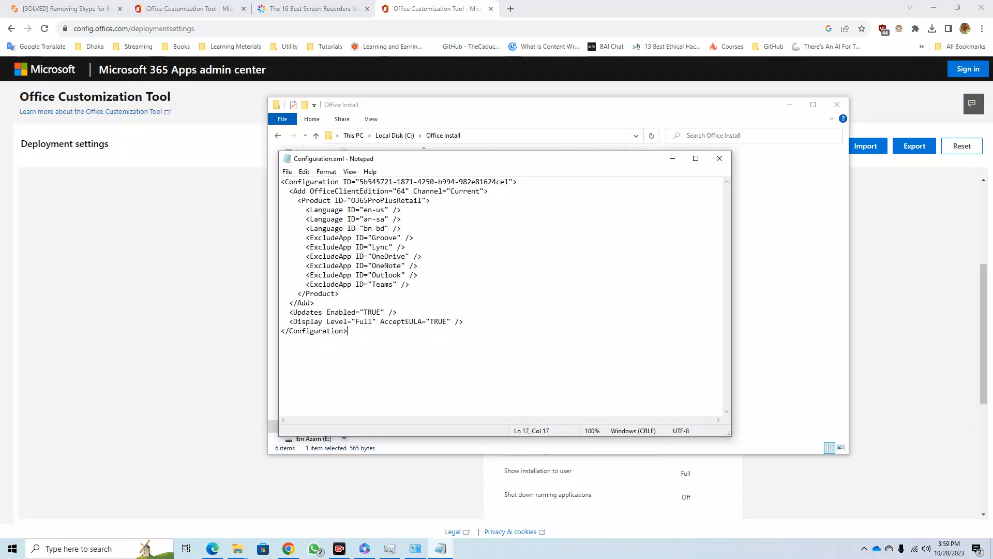
drag(405, 321, 447, 321)
click(720, 159)
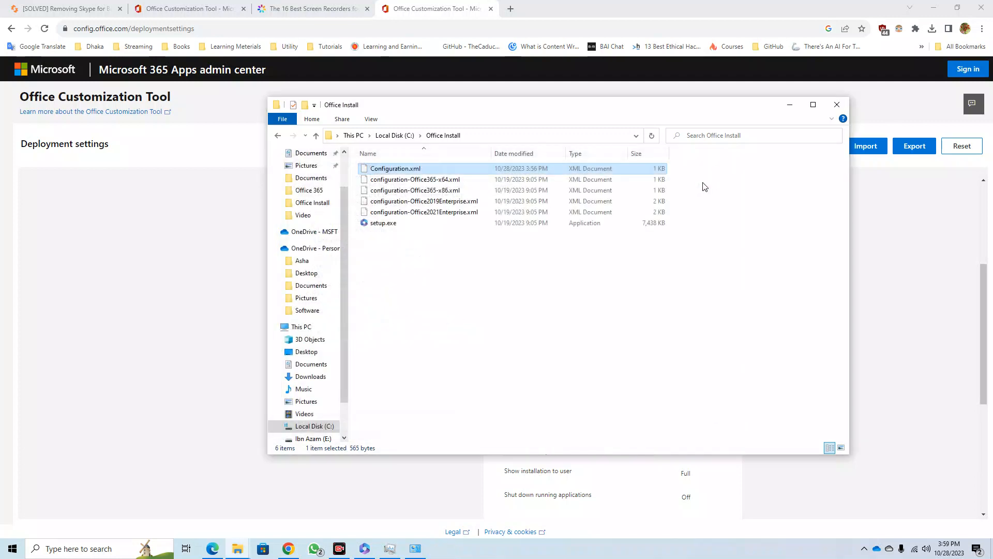
click(457, 310)
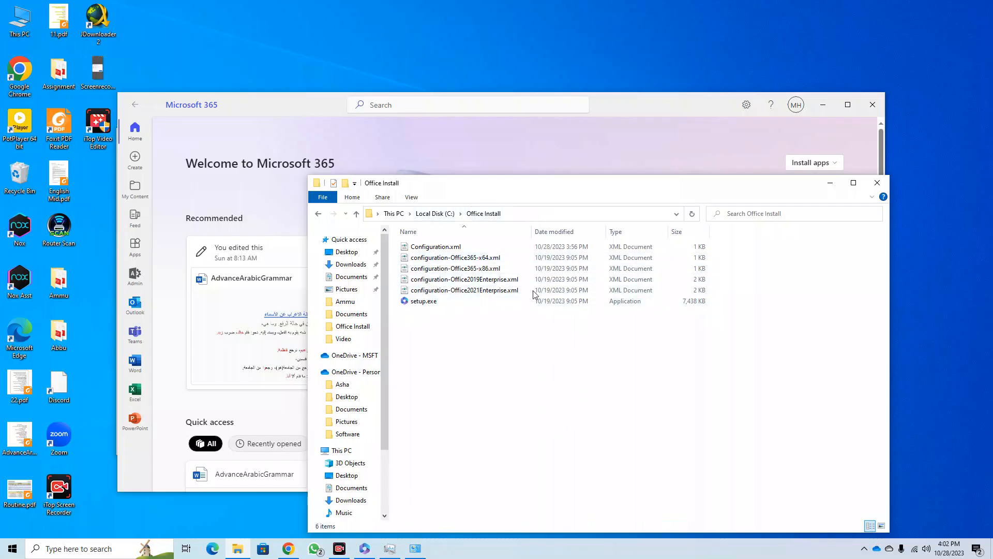
Step: Open a Command Prompt in the C:\Office Install folder by running cmd from its path, and move the console window clear
click(576, 214)
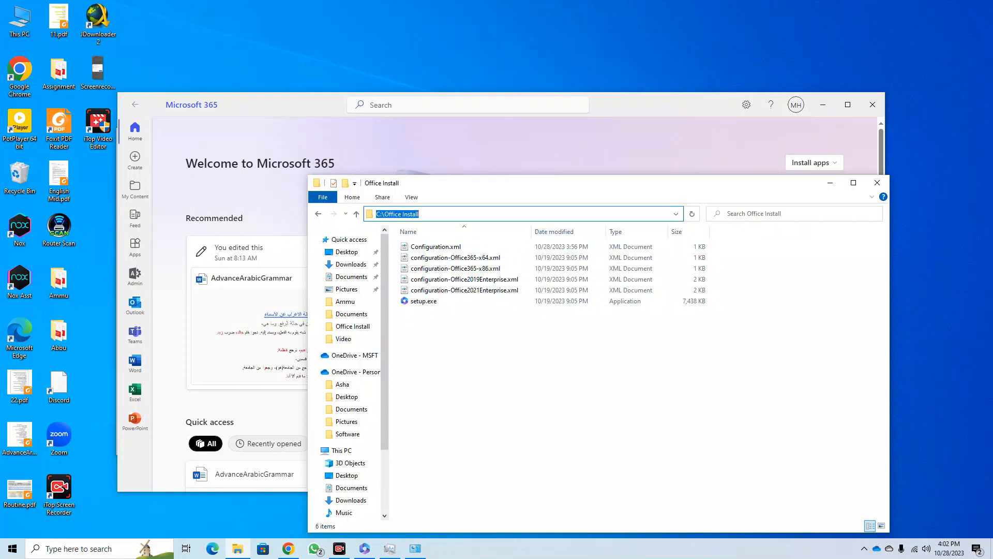
click(549, 344)
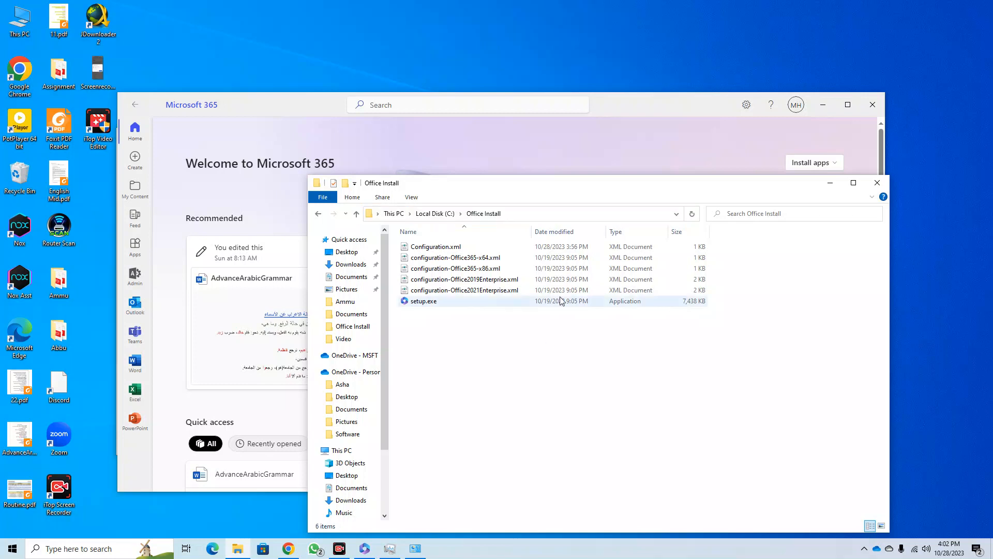
click(639, 217)
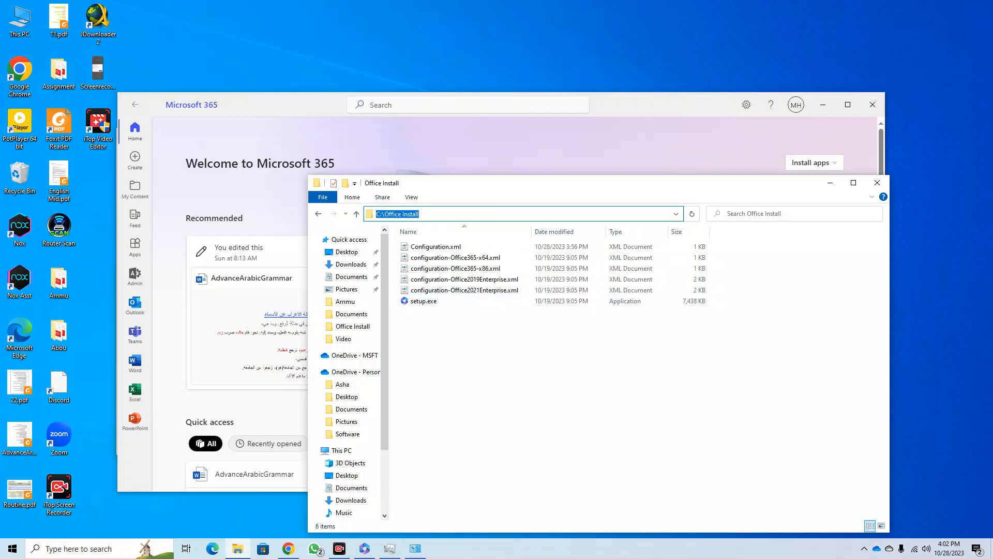
text(cd)
key(BackSpace)
text(md)
key(Return)
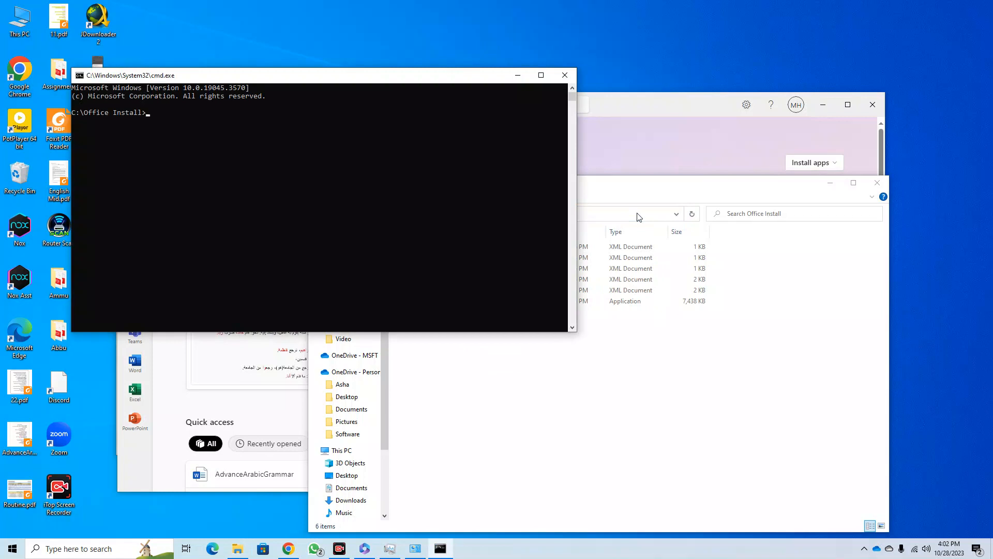
drag(444, 77, 744, 105)
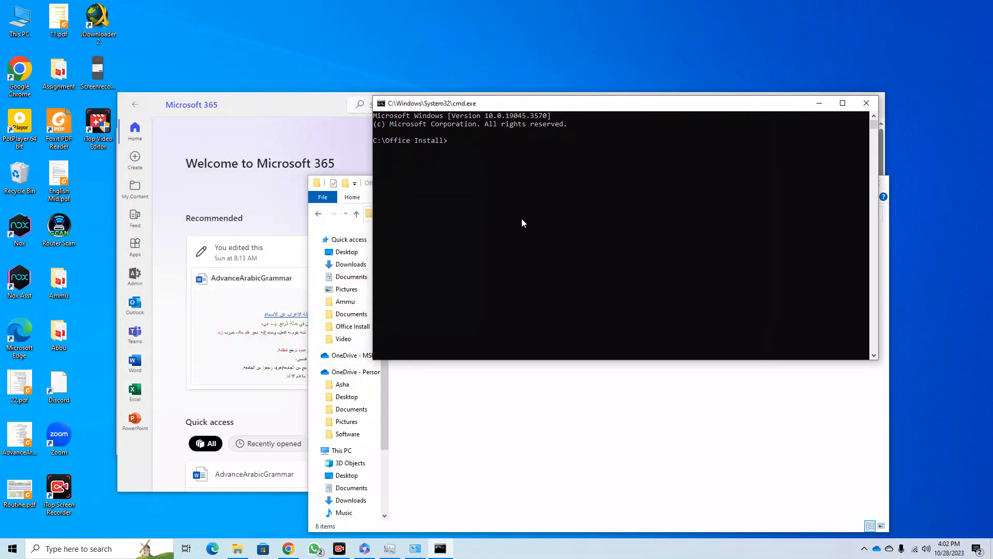
Step: Enter setup.exe /configure at the prompt without running it, and arrange the Office Install folder and Command Prompt side by side
text(setup.exe /configure)
click(514, 389)
drag(488, 183, 210, 98)
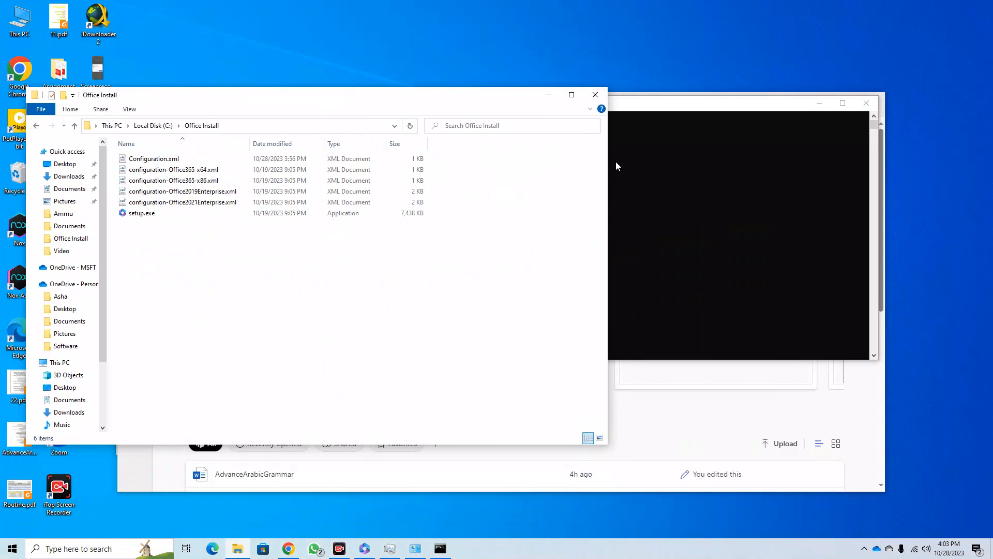
drag(604, 158, 515, 171)
drag(592, 108, 748, 109)
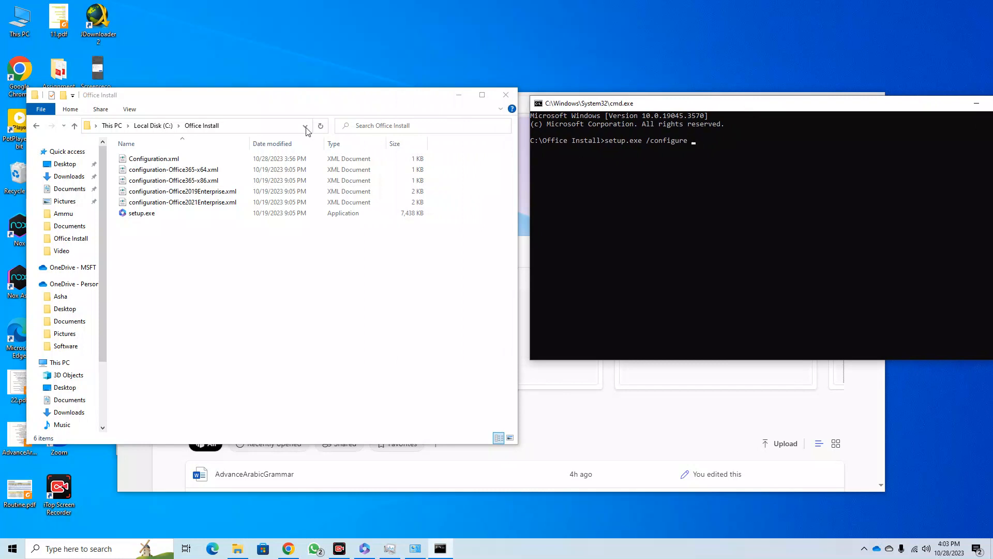
Step: Complete the setup command with the file name Configuration.xml and run it
click(195, 162)
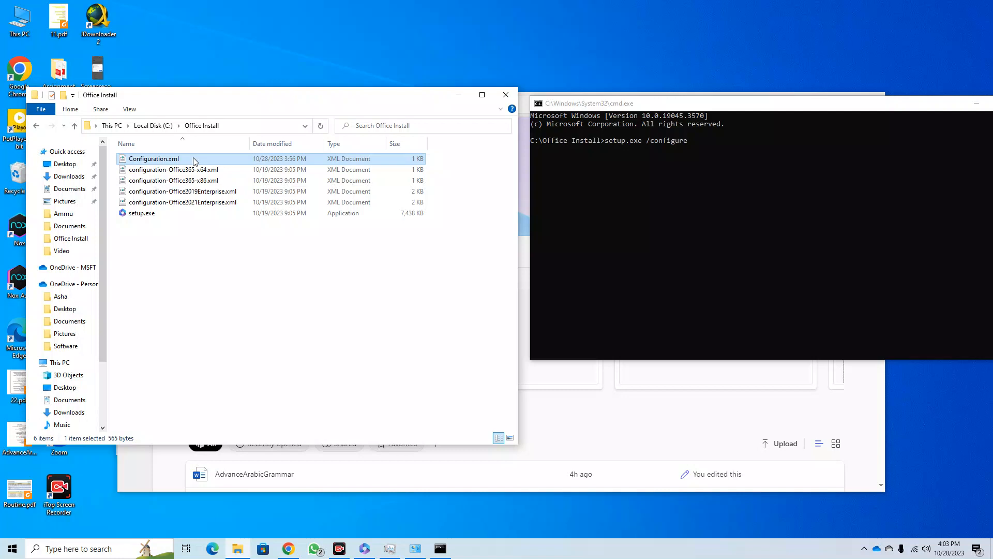
right_click(188, 155)
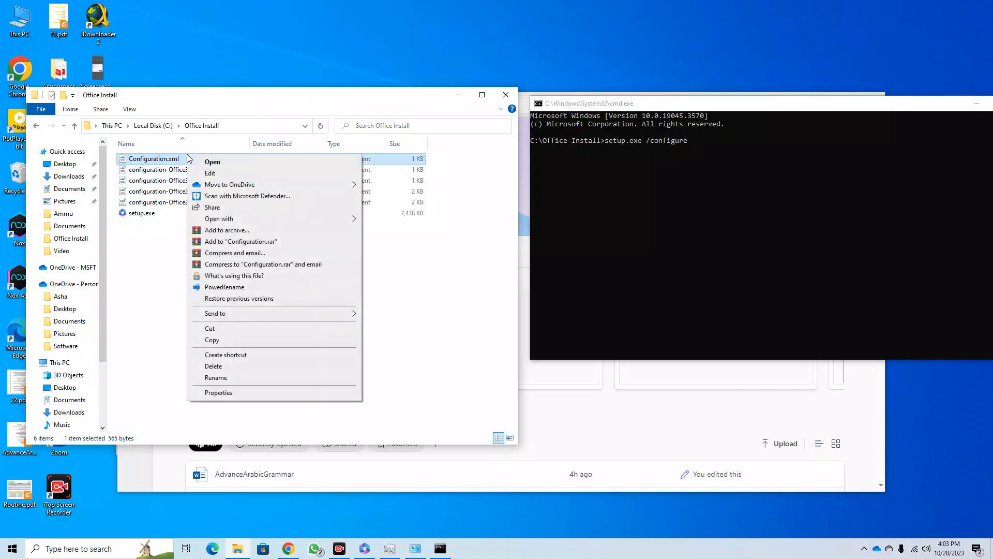
click(721, 142)
click(695, 142)
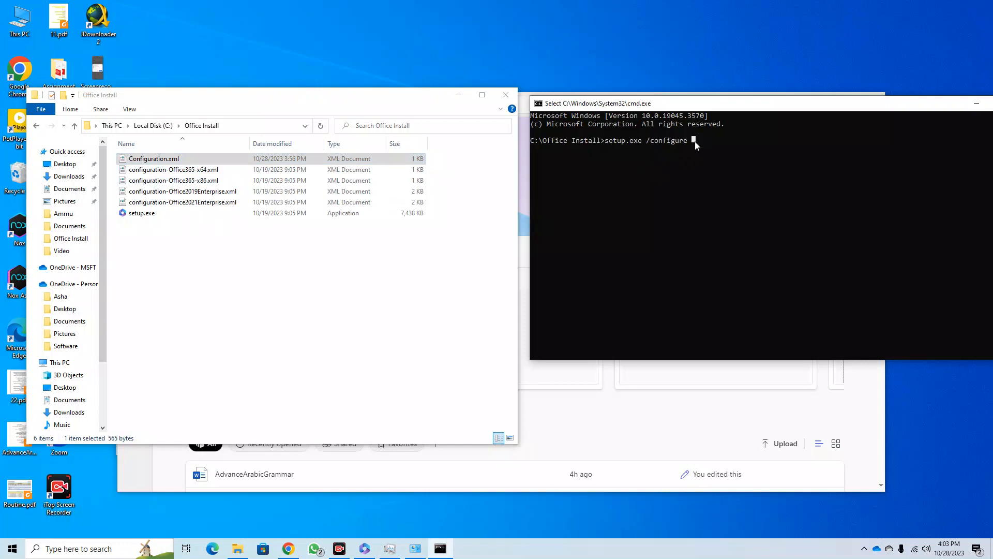
text(Configuration.xml)
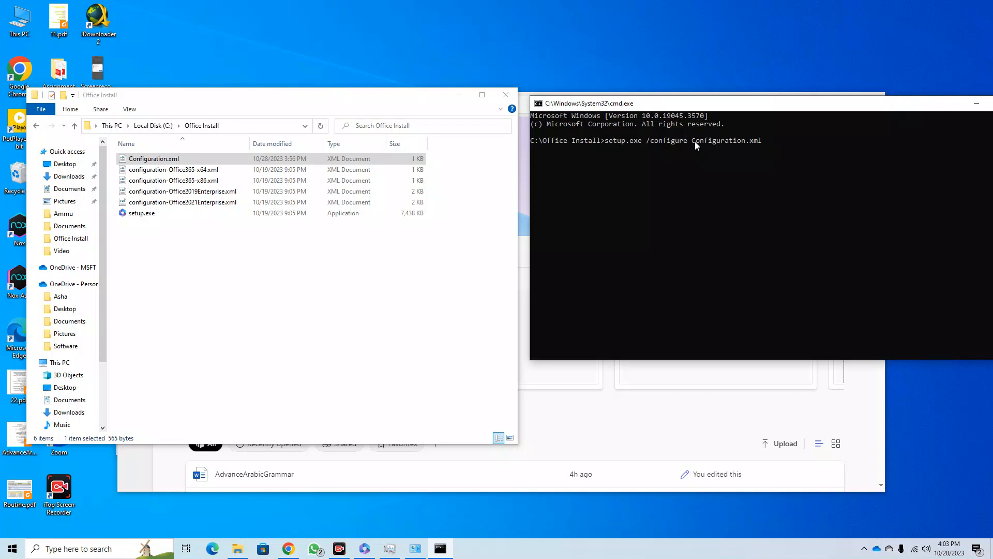
key(Return)
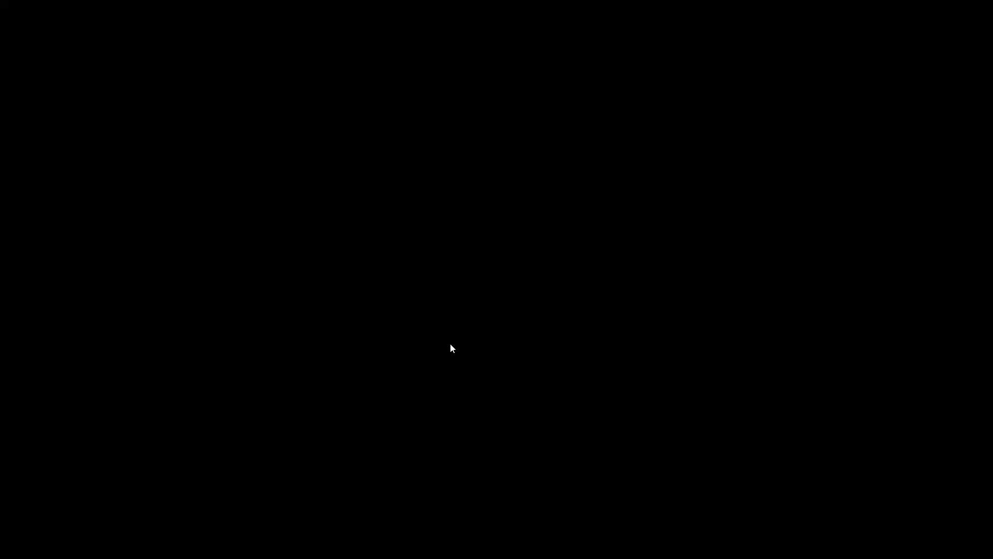
Step: Let the Microsoft 365 and Office installation run through and close the installer when it completes
click(450, 344)
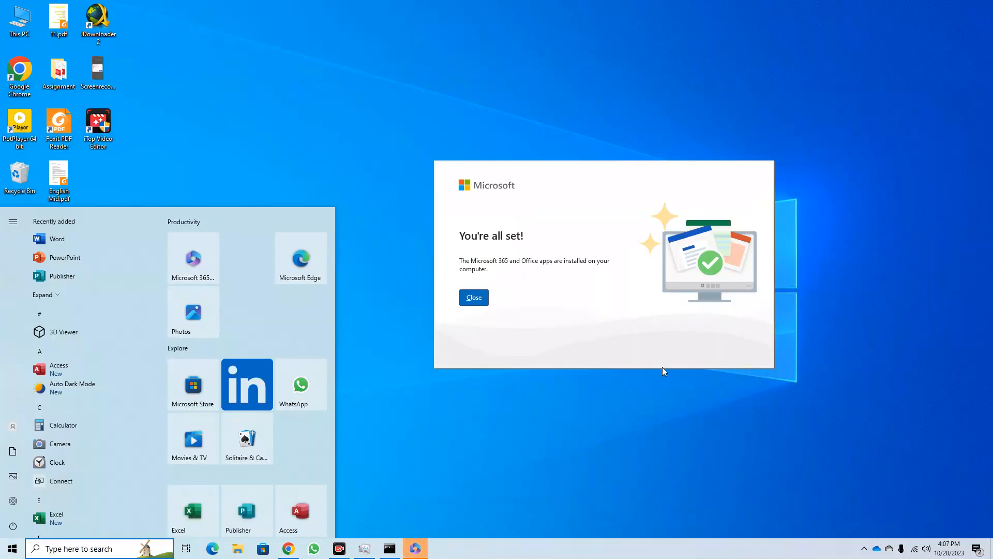
click(474, 298)
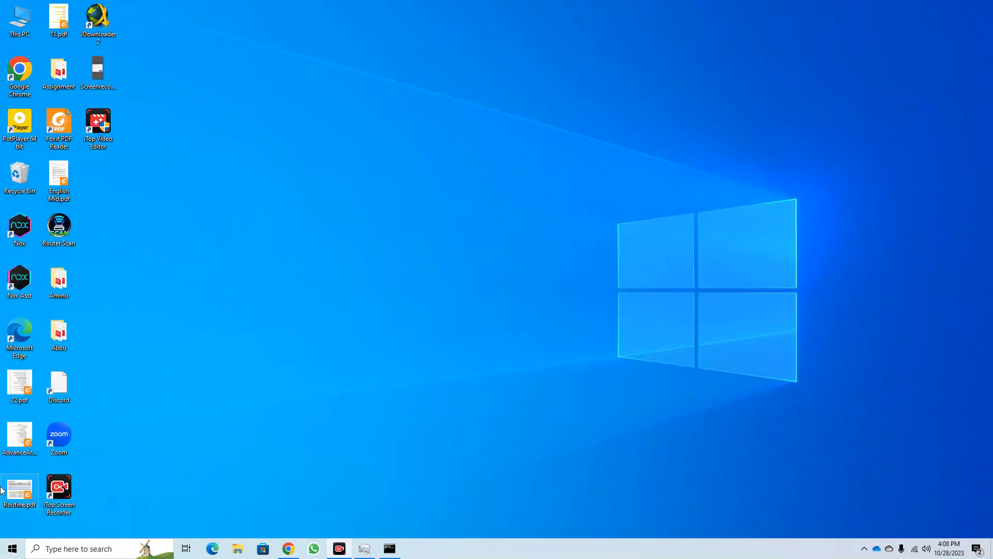
Step: Examine the full list of recently added apps and the pinned tiles in Start for the newly installed Office apps, and refresh the desktop
click(5, 549)
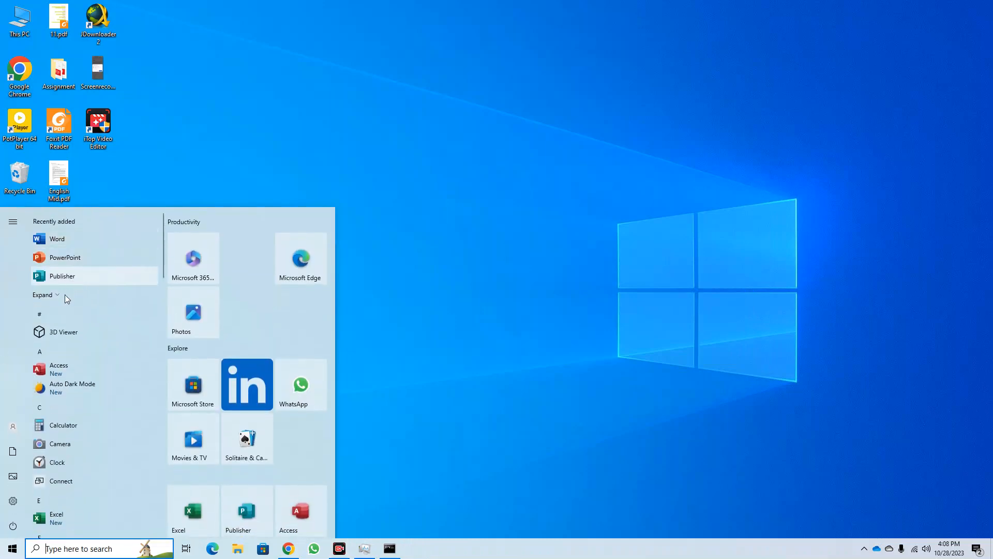
click(64, 295)
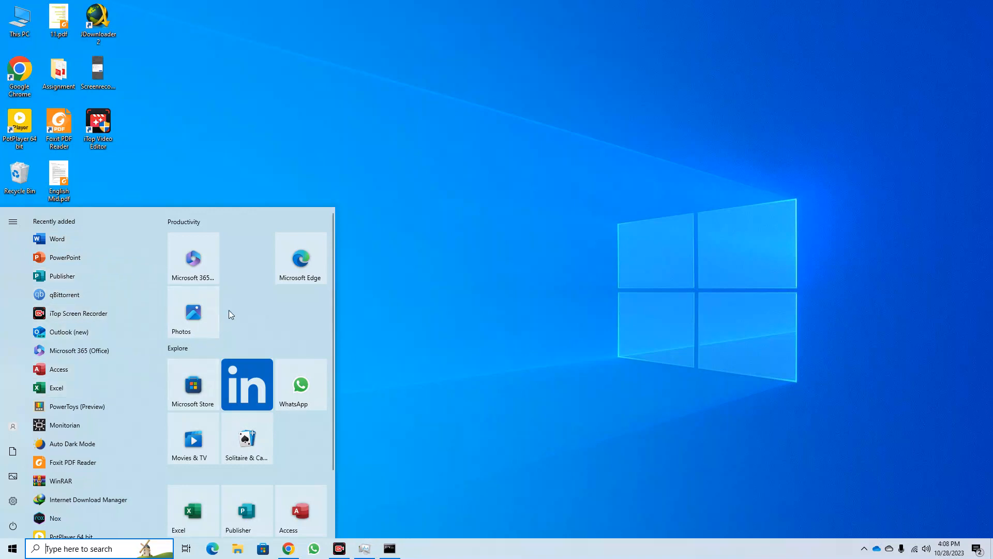
scroll(79, 453, down, 2)
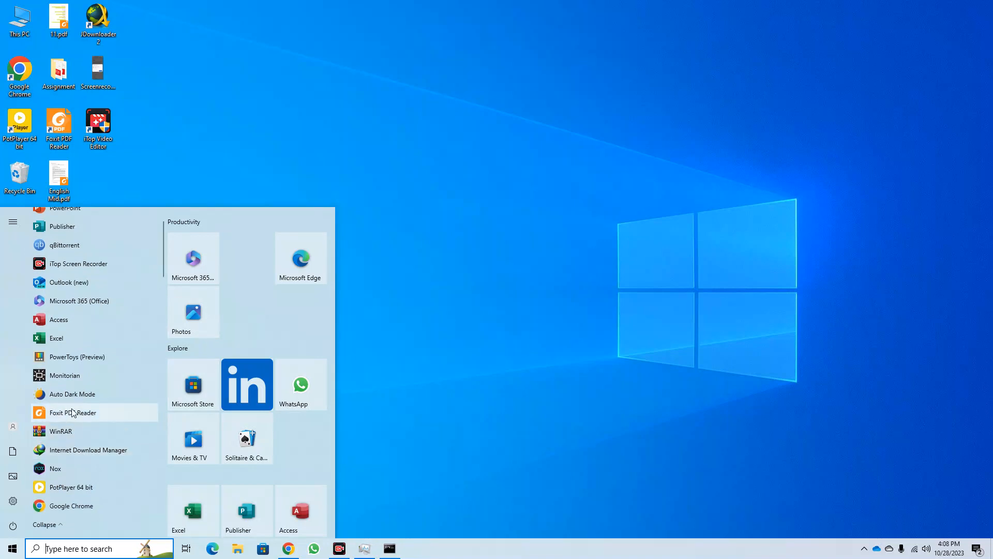
scroll(244, 483, down, 2)
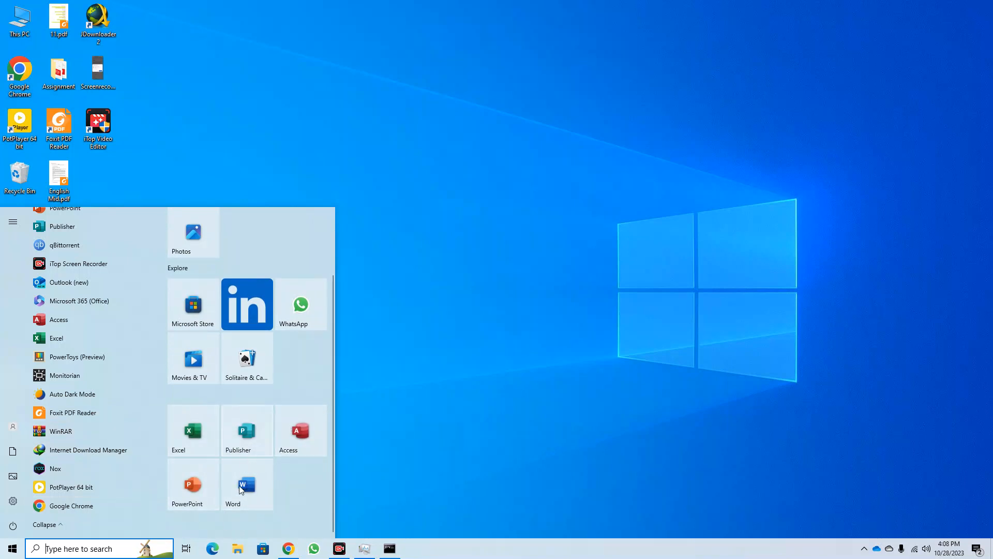
scroll(217, 471, up, 2)
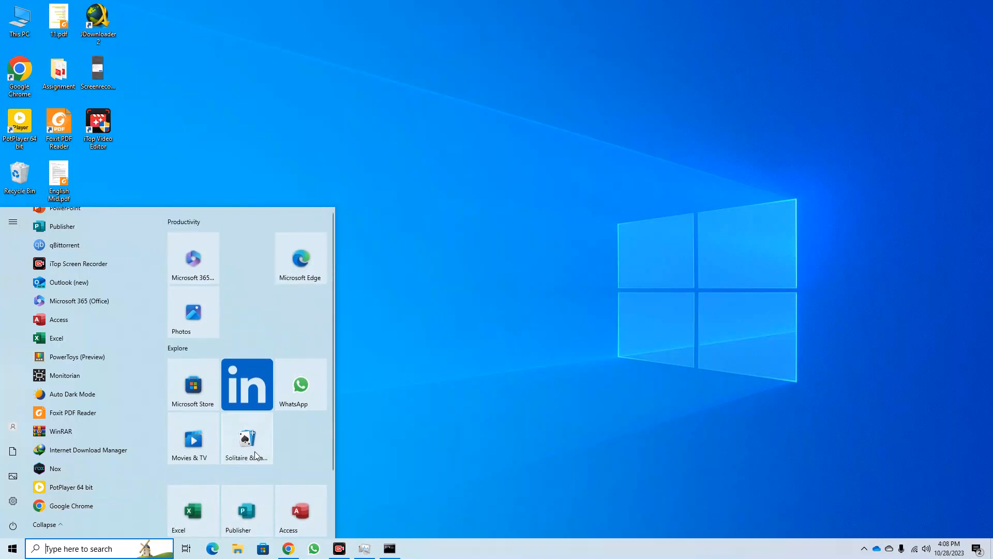
scroll(255, 451, down, 2)
scroll(263, 455, up, 2)
scroll(263, 480, down, 2)
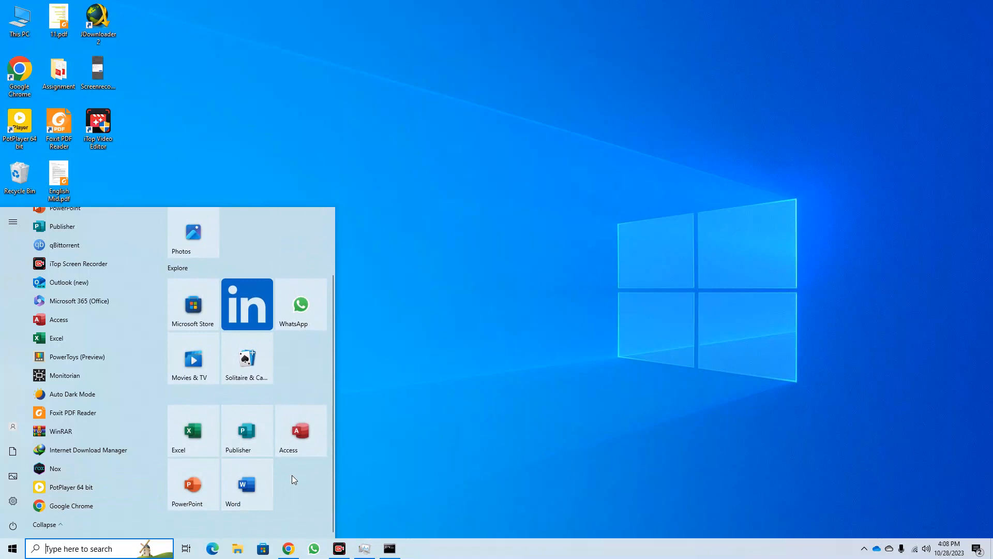
scroll(311, 443, up, 2)
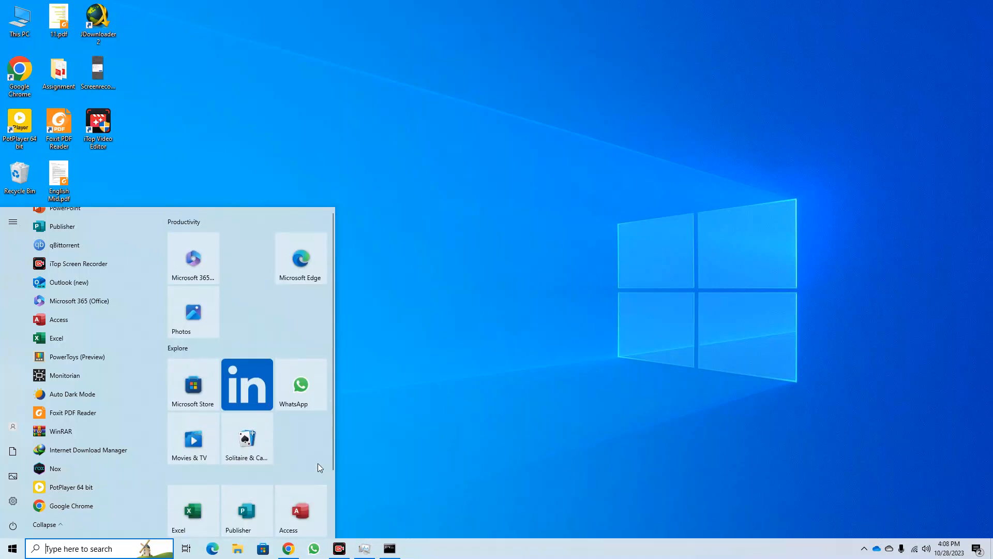
scroll(317, 464, down, 2)
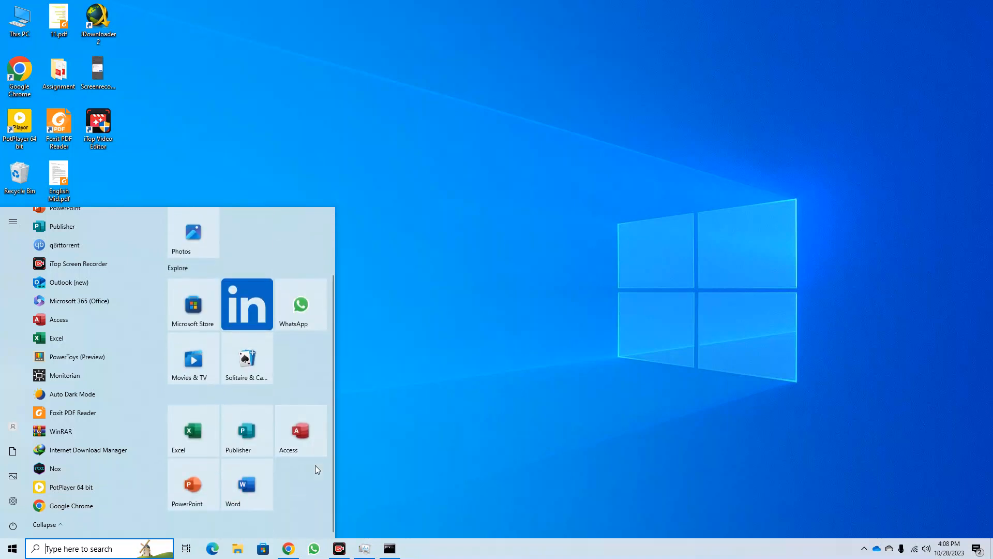
right_click(425, 341)
click(454, 376)
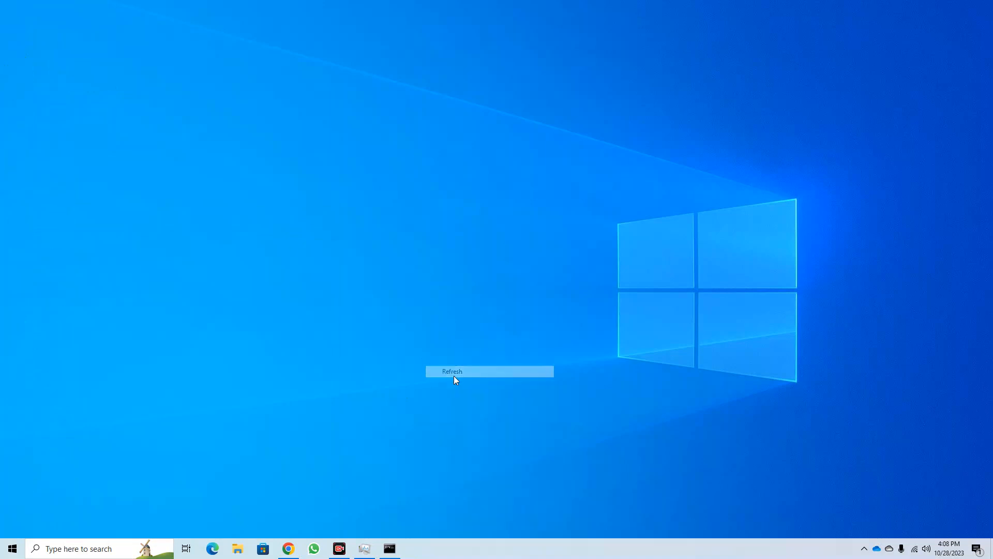